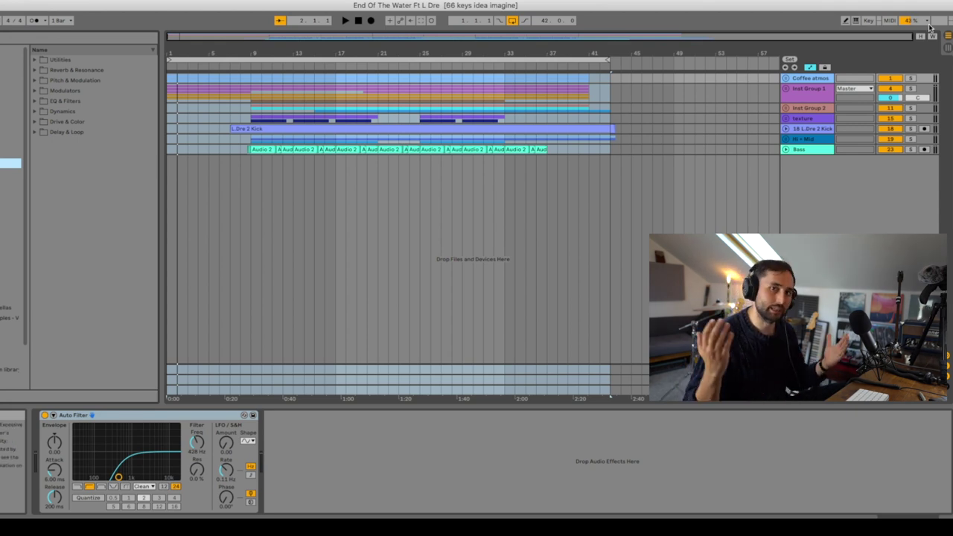
# Solo the Coffee atmos group, unfold it to play back its two tracks individually, and fold the group again
pyautogui.click(909, 78)
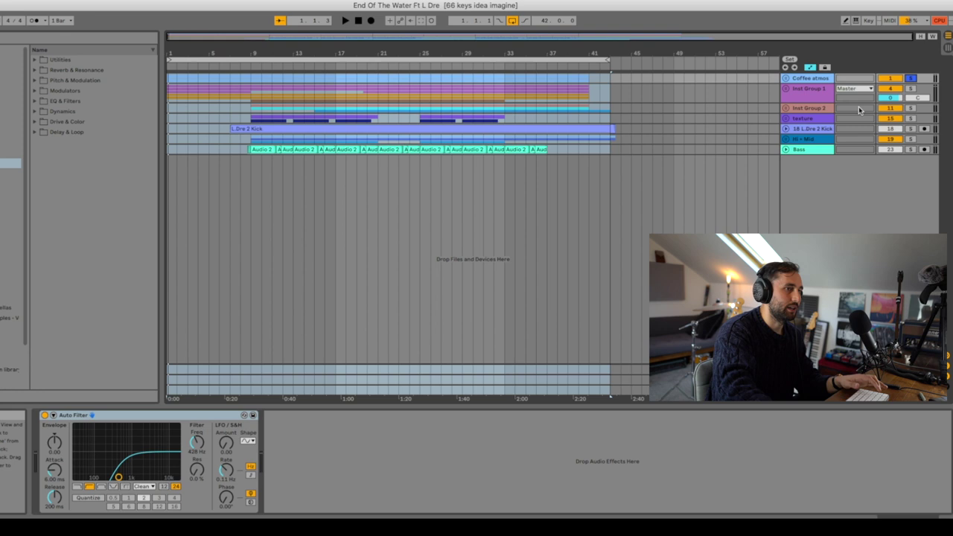
pyautogui.click(785, 77)
pyautogui.press('space')
pyautogui.click(909, 116)
pyautogui.click(910, 127)
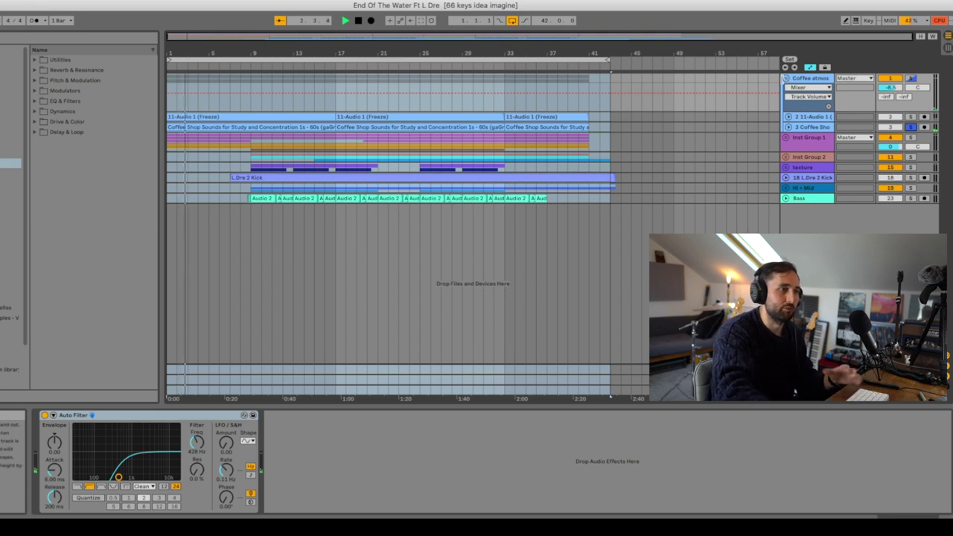
pyautogui.click(899, 78)
pyautogui.click(899, 78)
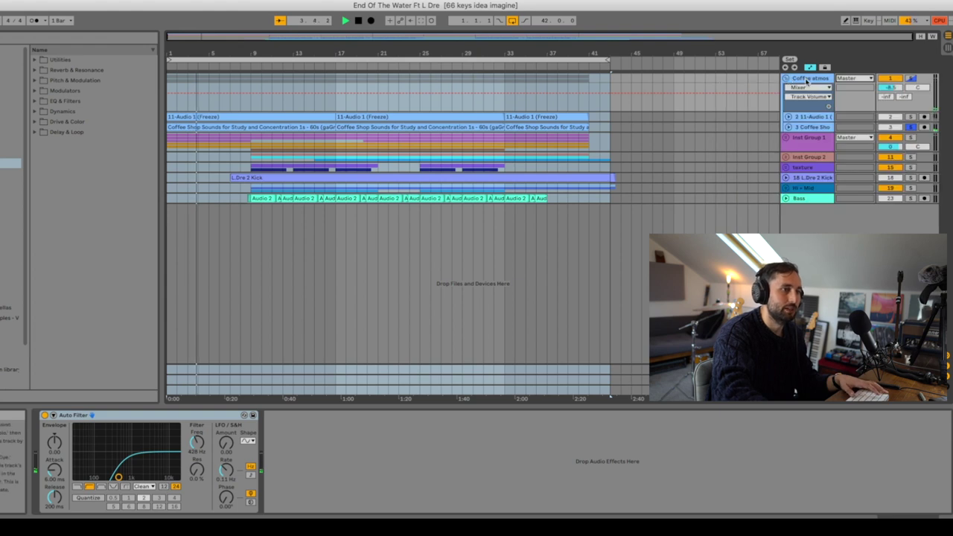
pyautogui.click(785, 78)
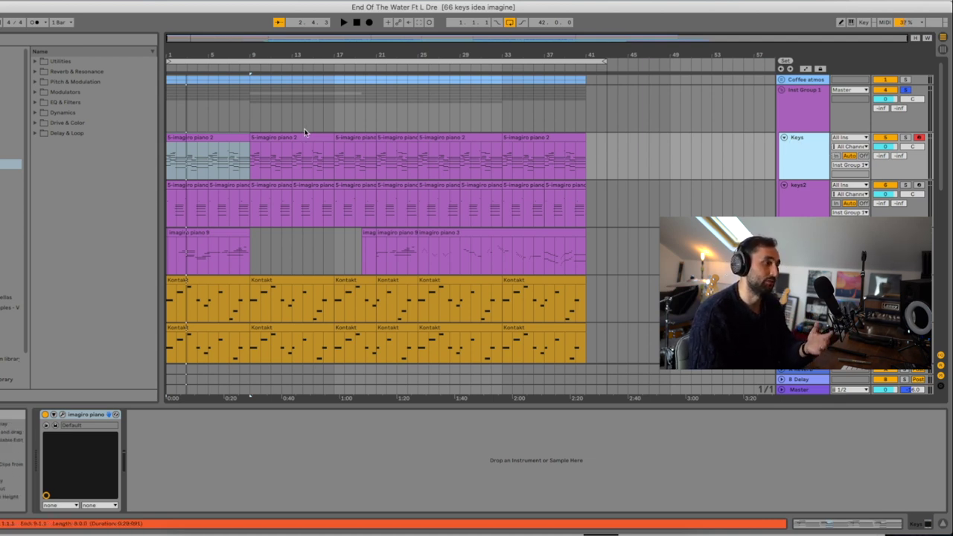
# Solo the Keys track and view the settings of its imagiro piano instrument
pyautogui.click(905, 137)
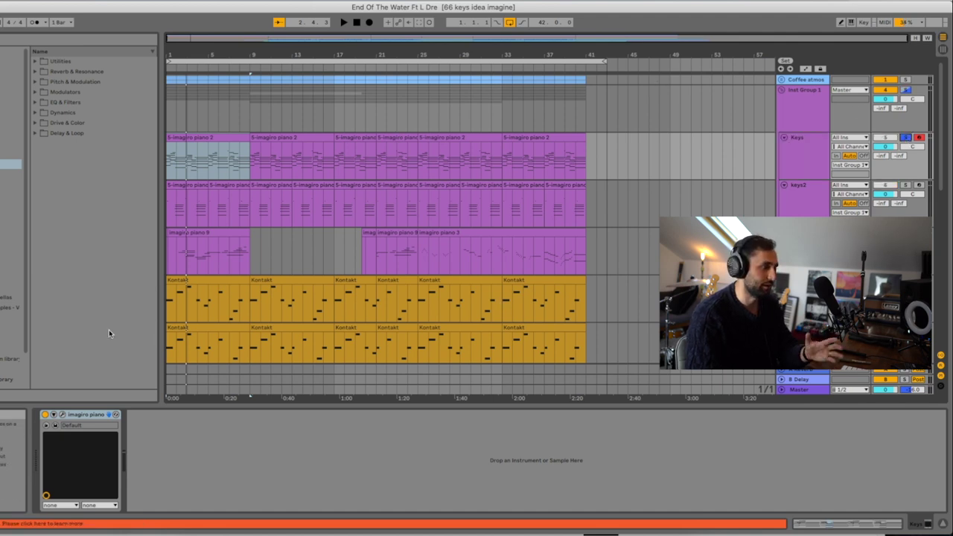
pyautogui.click(64, 414)
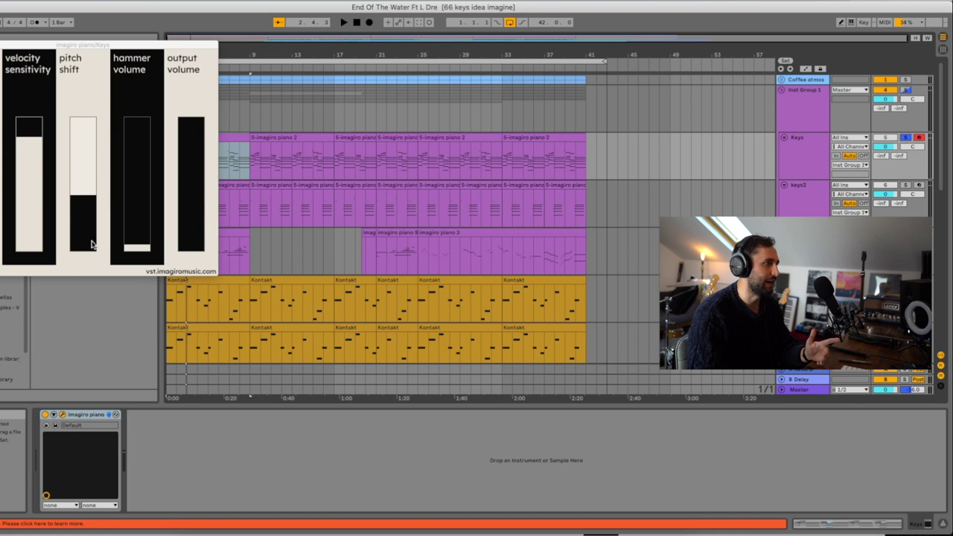
pyautogui.click(12, 44)
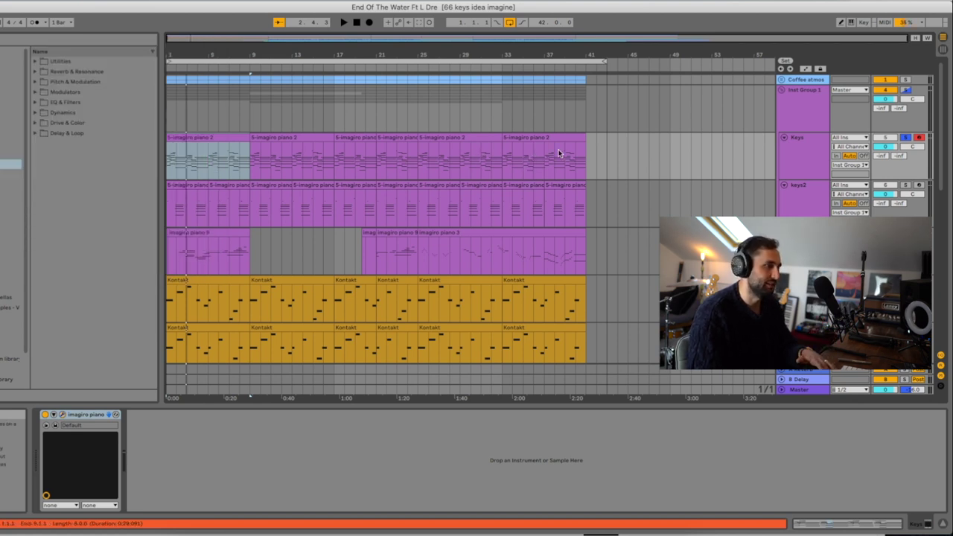
# Open the first piano clip on the Keys track and play back its opening chord with the notes F2 to C4 selected
pyautogui.doubleClick(233, 138)
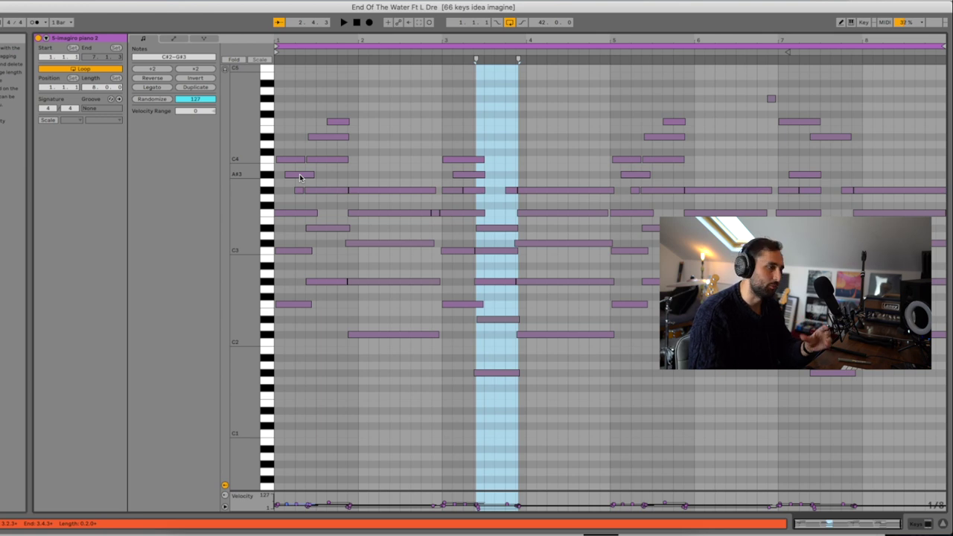
pyautogui.moveTo(289, 142); pyautogui.dragTo(294, 339)
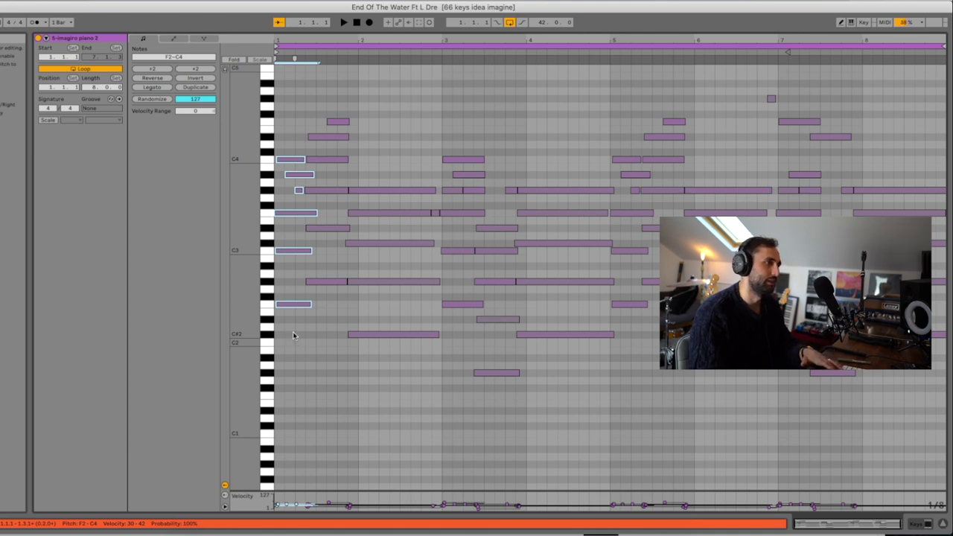
pyautogui.press('space')
pyautogui.press('space')
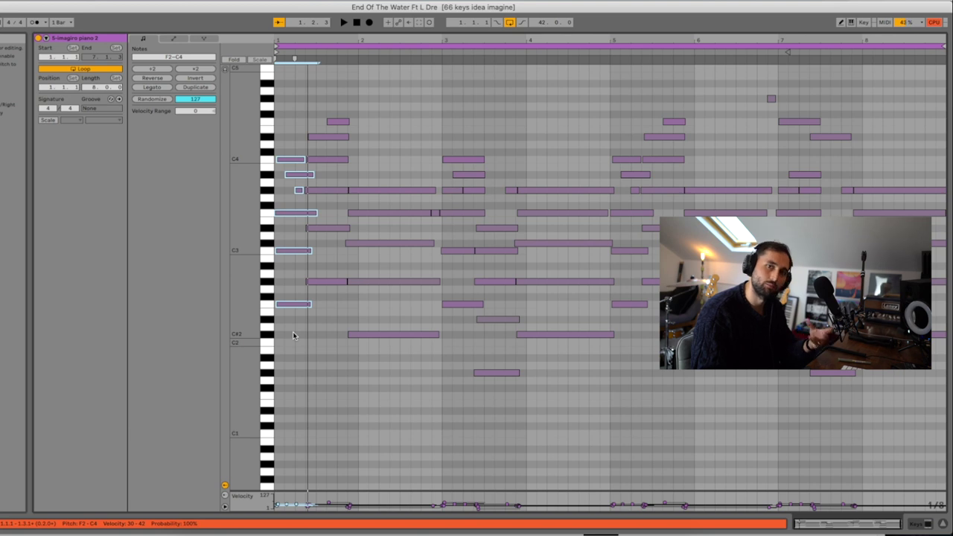
pyautogui.press('space')
pyautogui.press('space')
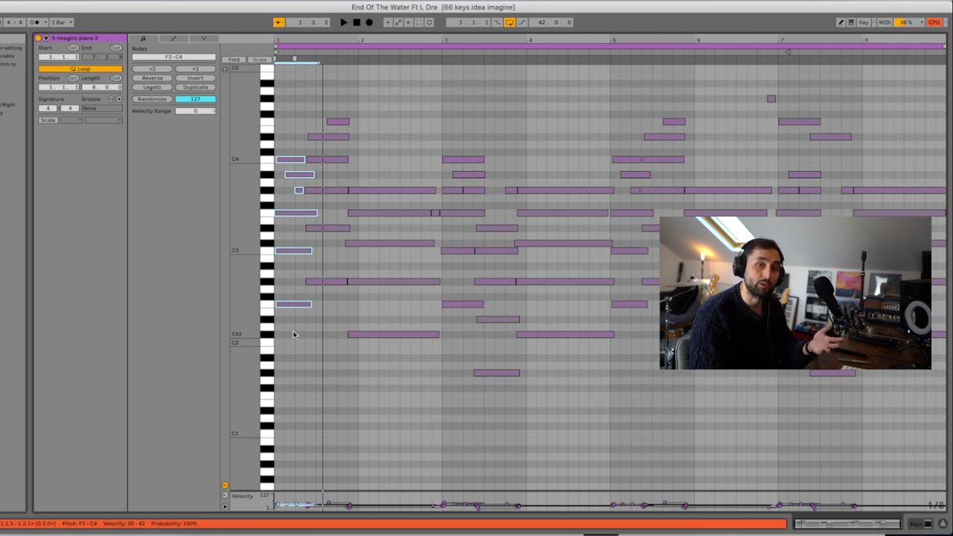
# Audition the notes of the second chord in bar 1, including D#3, C4, G#3, D#4 and F4, and play the passage
pyautogui.click(343, 283)
pyautogui.moveTo(343, 283); pyautogui.dragTo(332, 236)
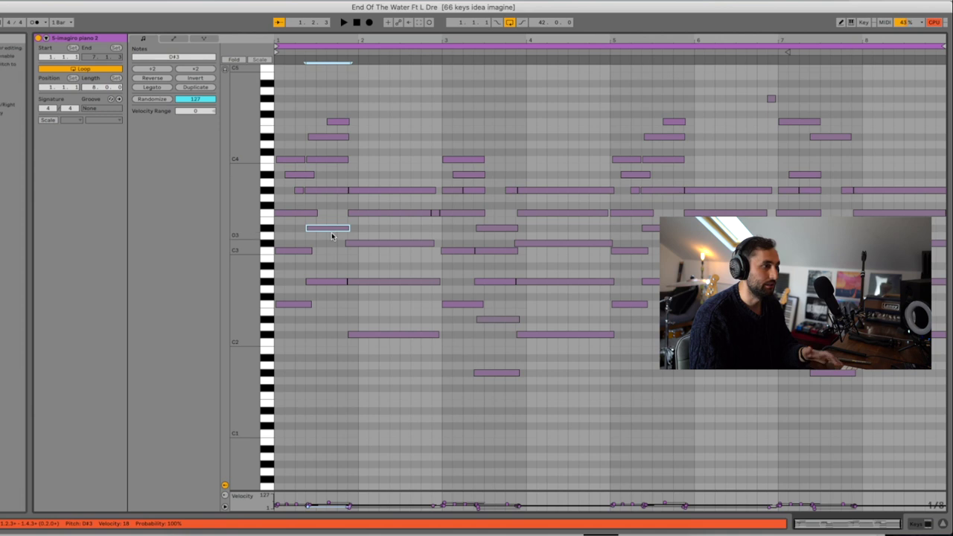
pyautogui.click(332, 161)
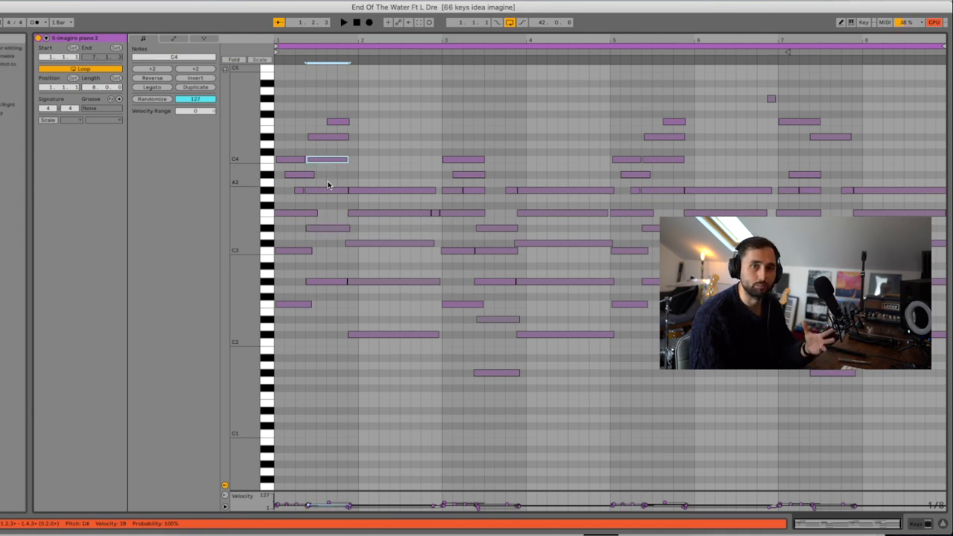
pyautogui.click(332, 190)
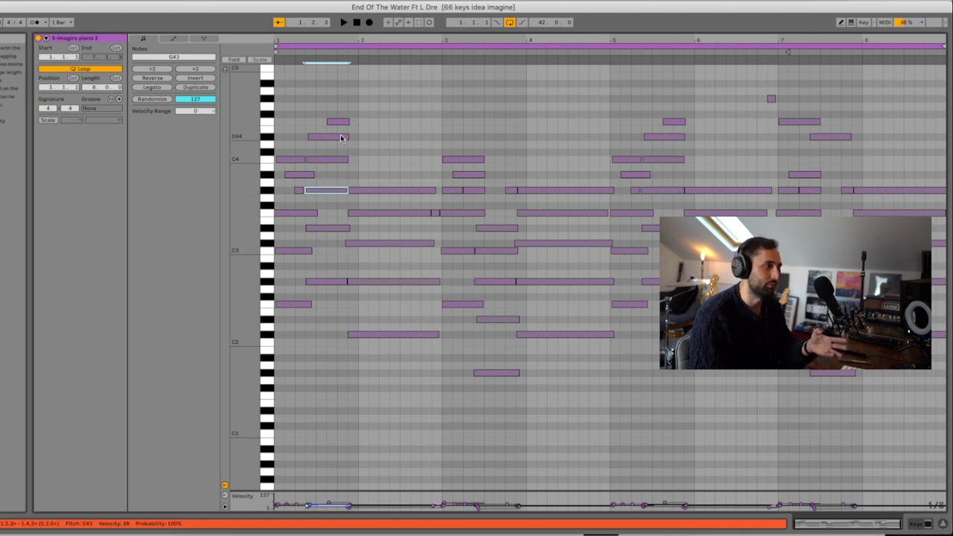
pyautogui.click(342, 138)
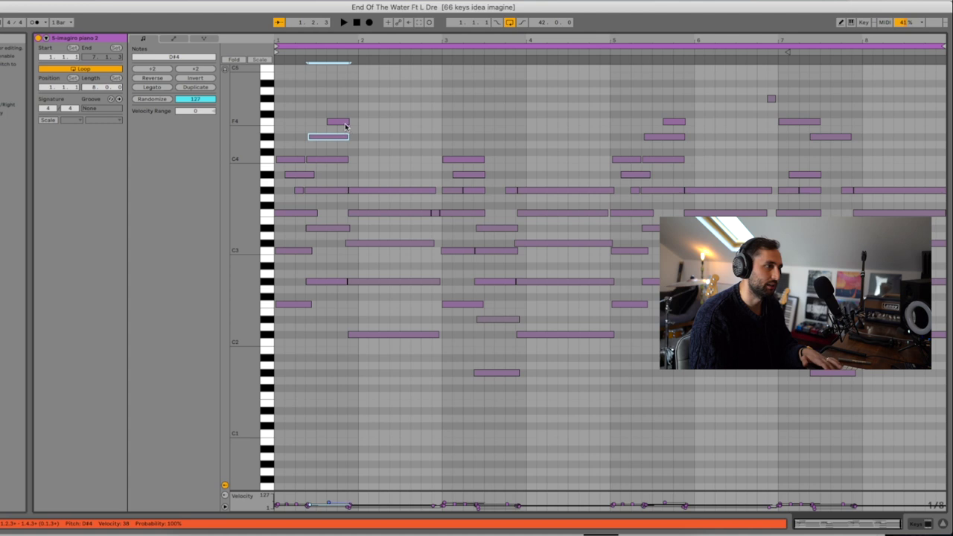
pyautogui.click(345, 121)
pyautogui.click(304, 52)
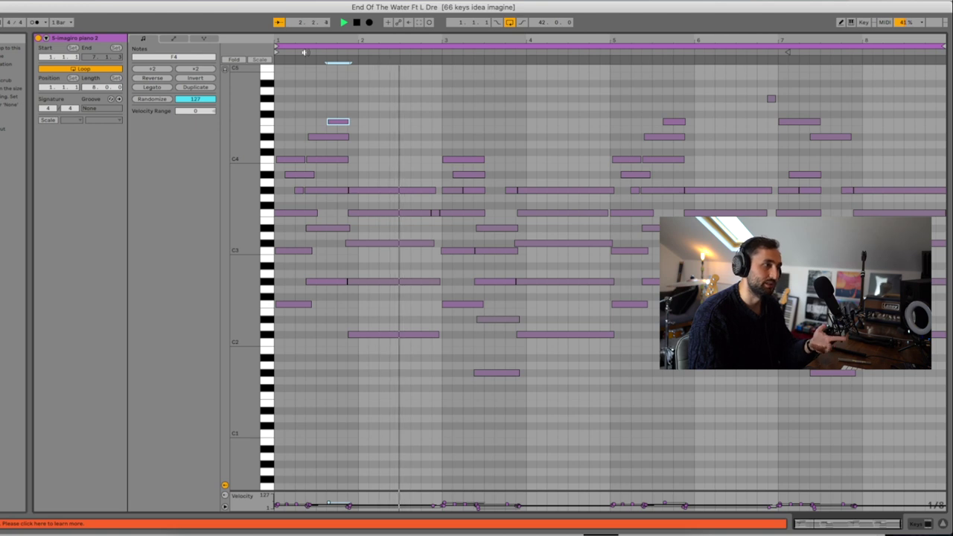
pyautogui.press('space')
# Audition each note of the long chord across bar 2, select the whole chord from C#2 to G#3 and play the clip
pyautogui.click(389, 272)
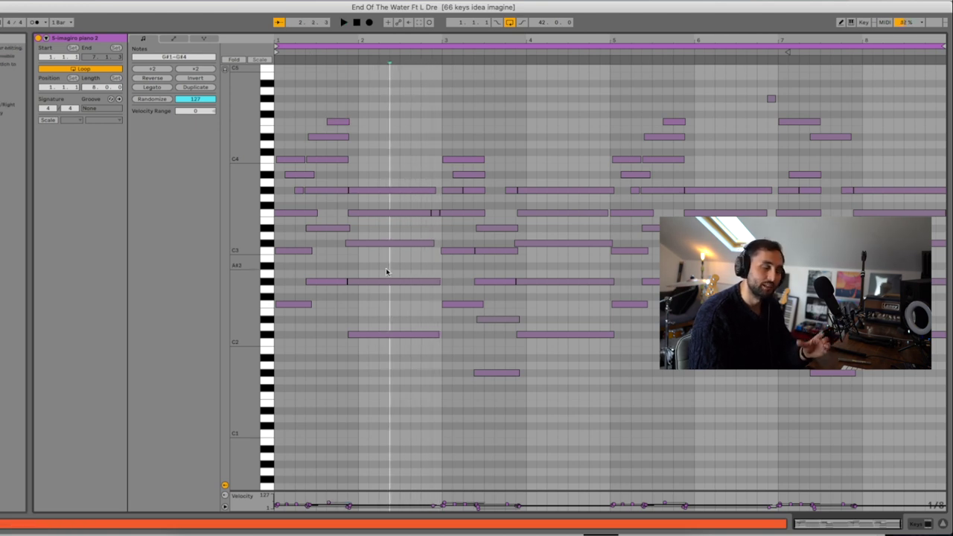
pyautogui.click(378, 335)
pyautogui.click(380, 282)
pyautogui.click(371, 214)
pyautogui.click(378, 243)
pyautogui.click(381, 192)
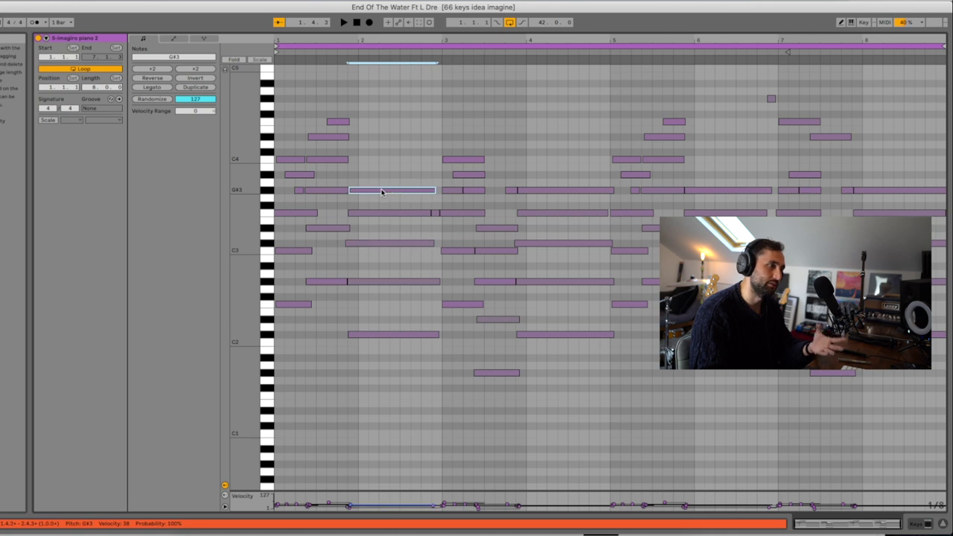
pyautogui.moveTo(383, 159); pyautogui.dragTo(374, 411)
pyautogui.press('space')
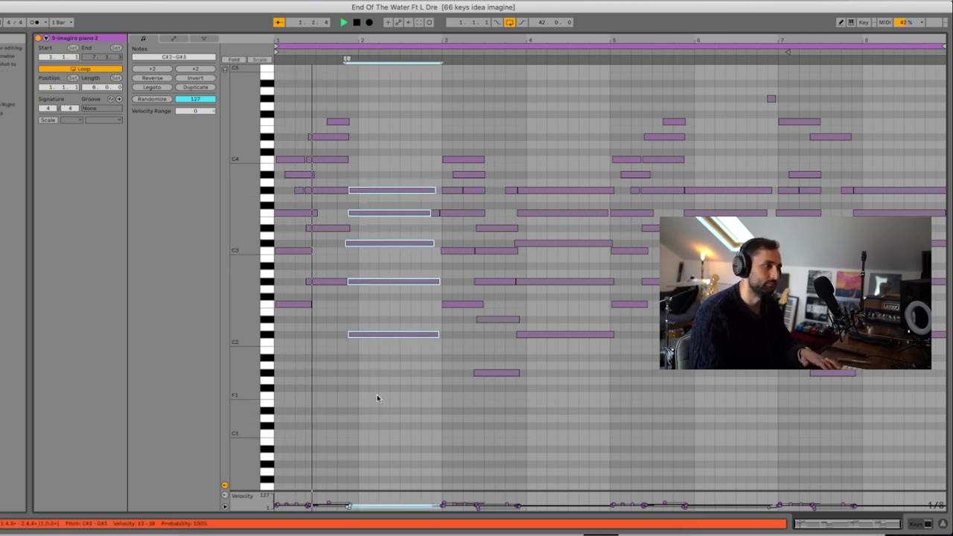
pyautogui.click(439, 404)
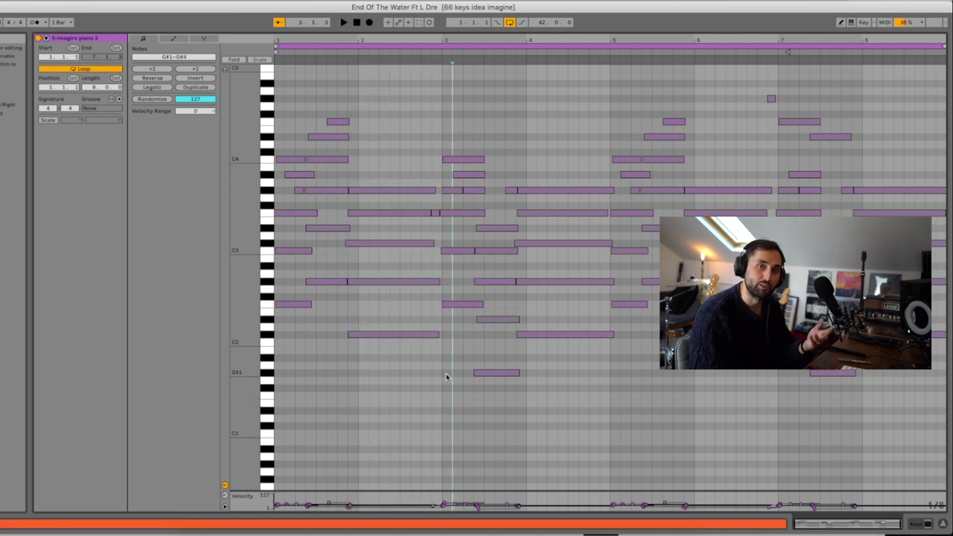
# Select the G#1 to D#3 chord in bar 3, audition its notes individually, and reselect the bar 2 chord for comparison
pyautogui.moveTo(456, 333); pyautogui.dragTo(445, 154)
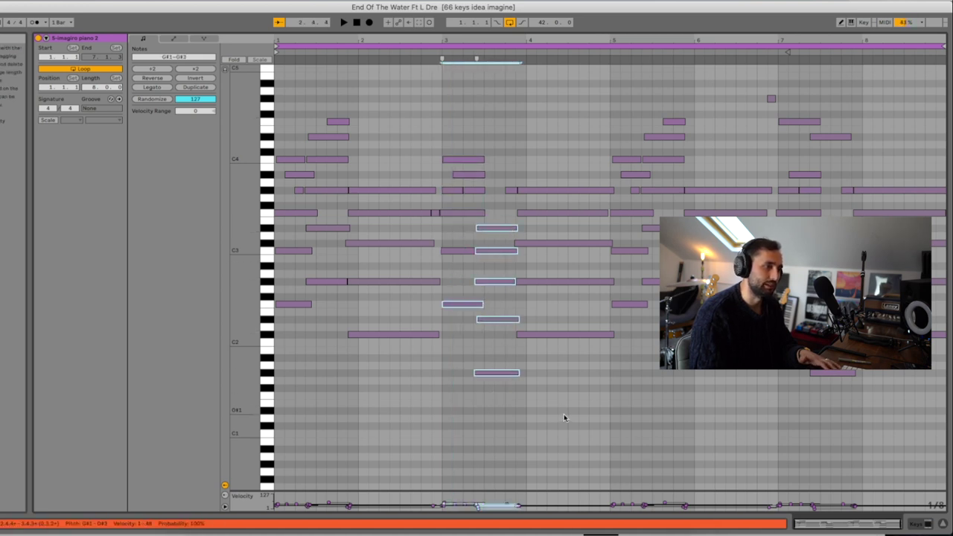
pyautogui.moveTo(564, 414); pyautogui.dragTo(546, 131)
pyautogui.moveTo(496, 223); pyautogui.dragTo(491, 397)
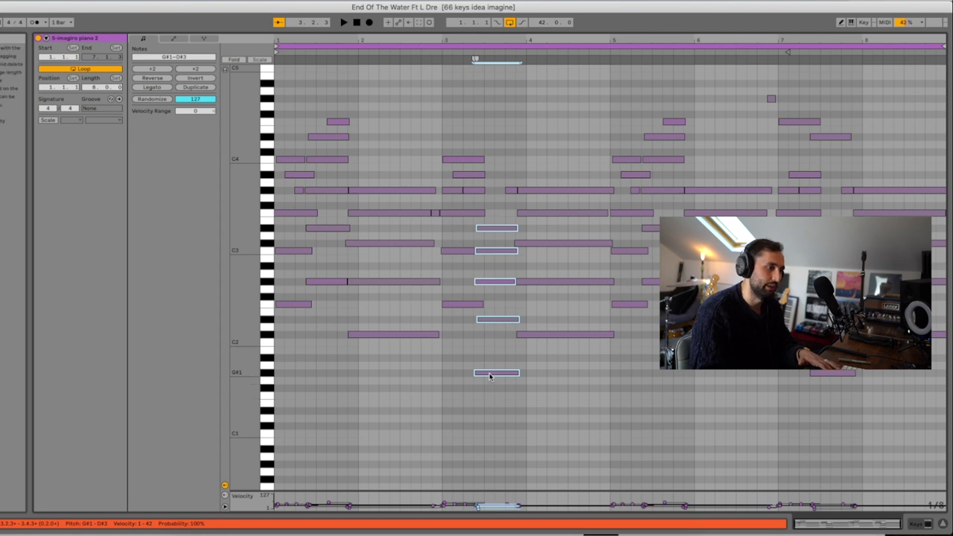
pyautogui.click(491, 317)
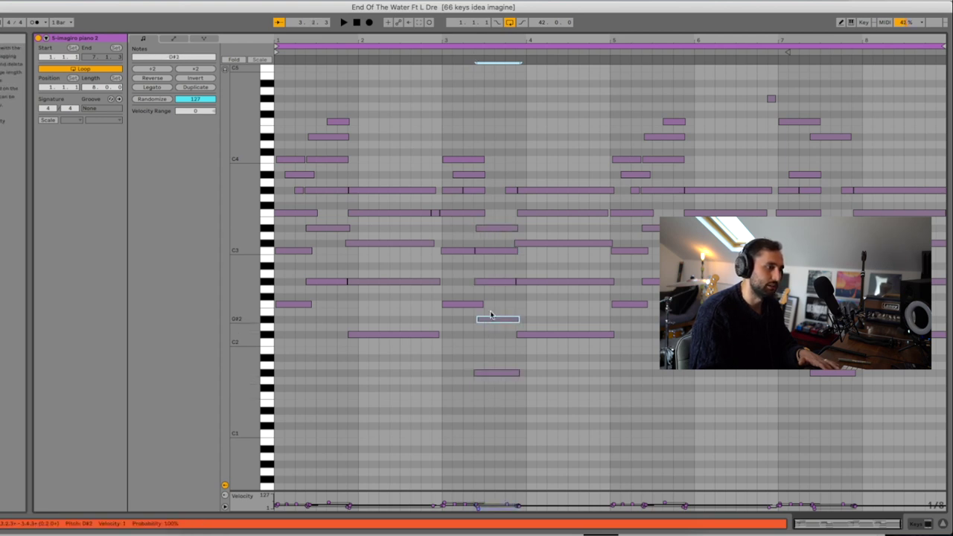
pyautogui.click(491, 281)
pyautogui.click(498, 251)
pyautogui.click(496, 228)
pyautogui.moveTo(392, 153); pyautogui.dragTo(417, 407)
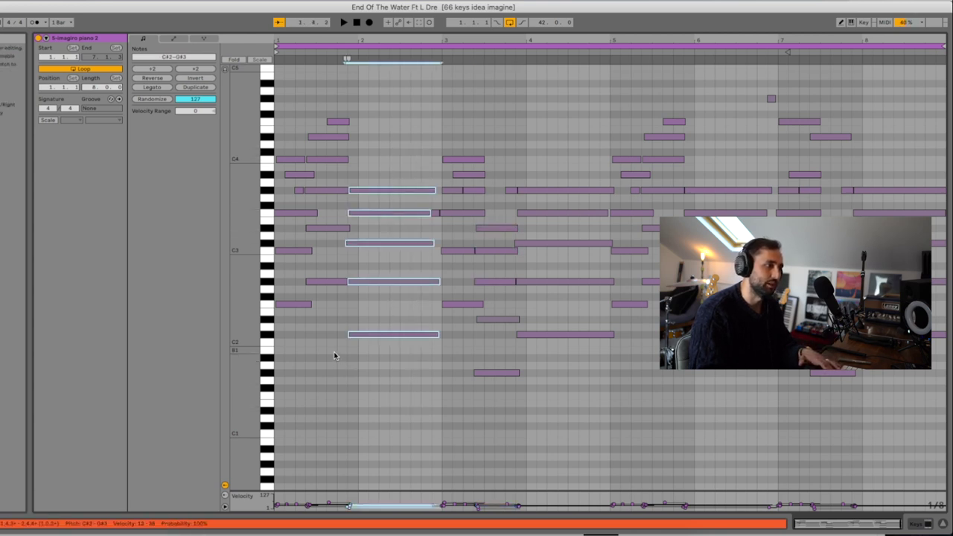
pyautogui.click(877, 515)
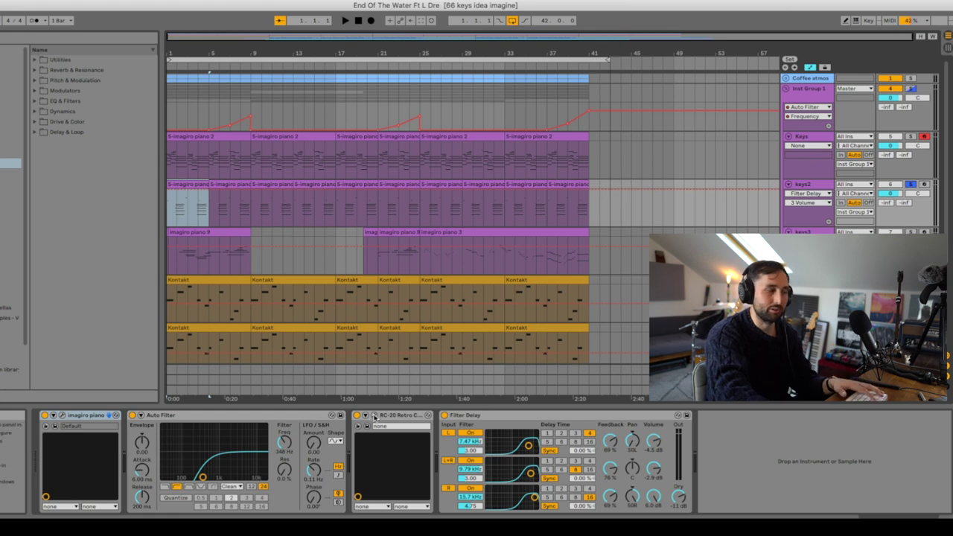
# View the RC-20 Retro Color settings on keys2 and play keys2, bringing in the Keys track by soloing it too
pyautogui.click(372, 415)
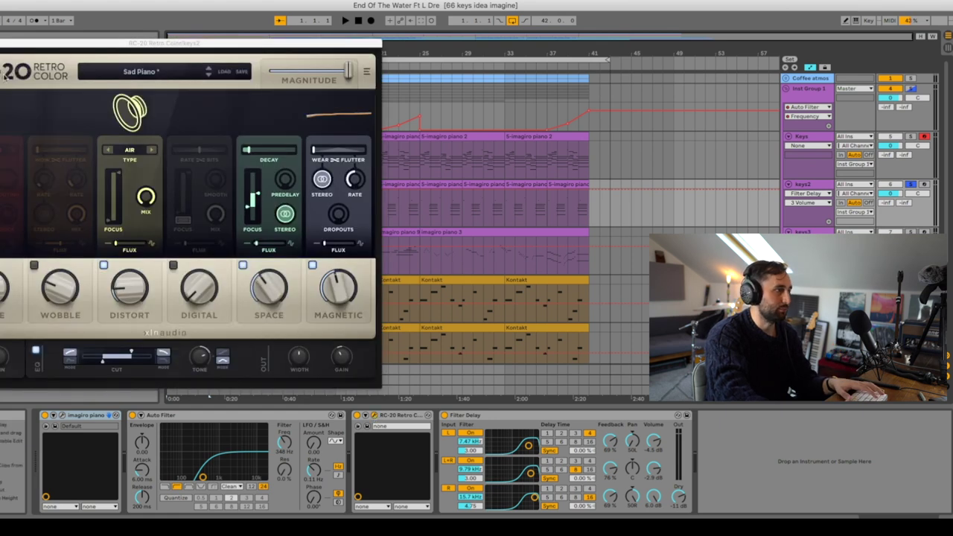
pyautogui.press('super+alt+p')
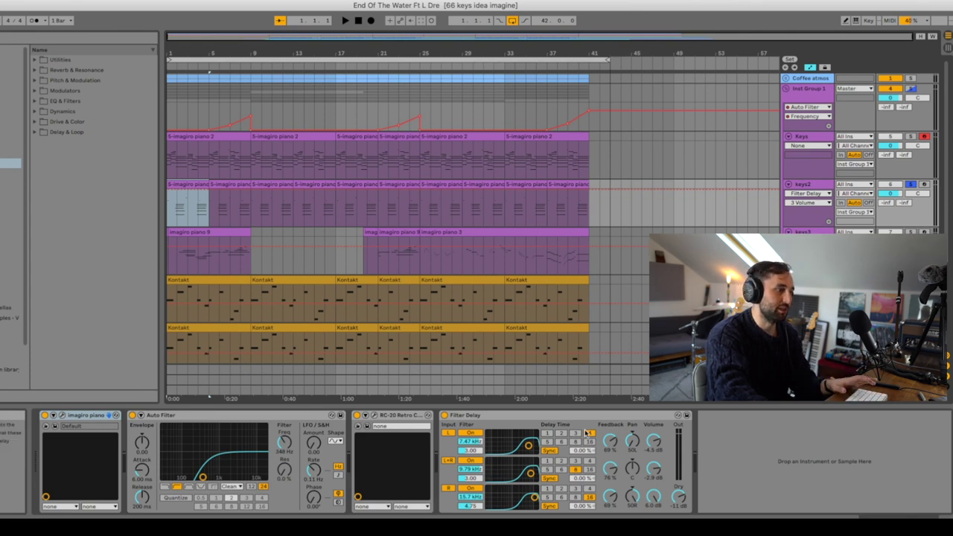
pyautogui.press('space')
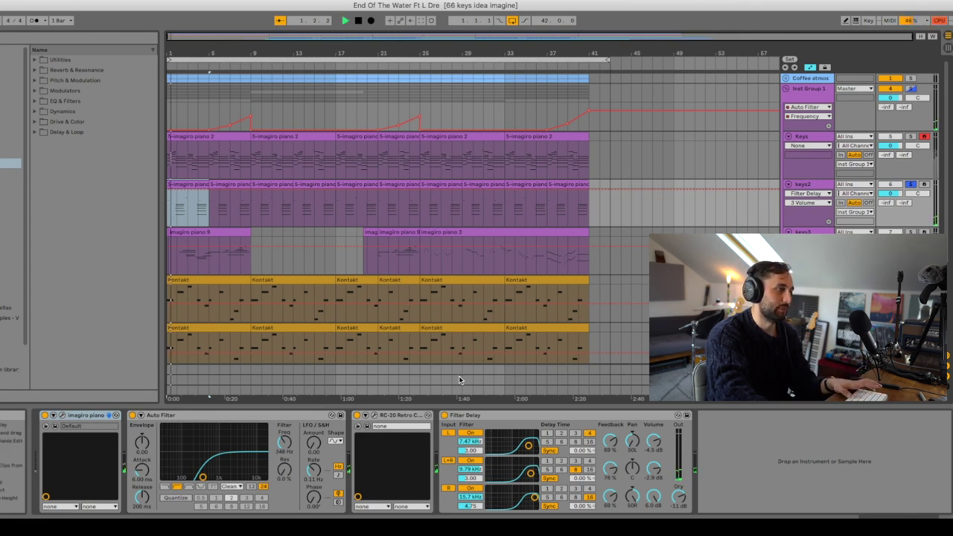
pyautogui.click(910, 138)
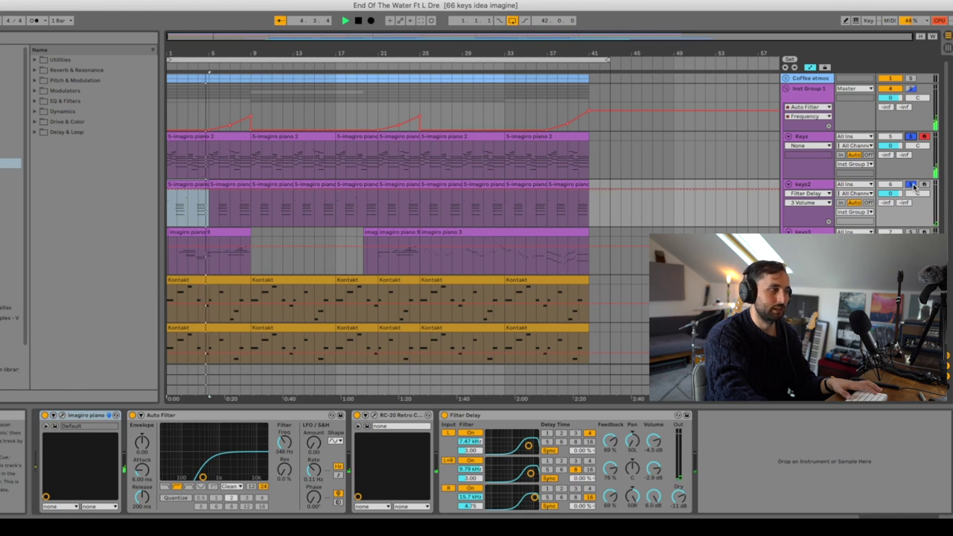
pyautogui.press('space')
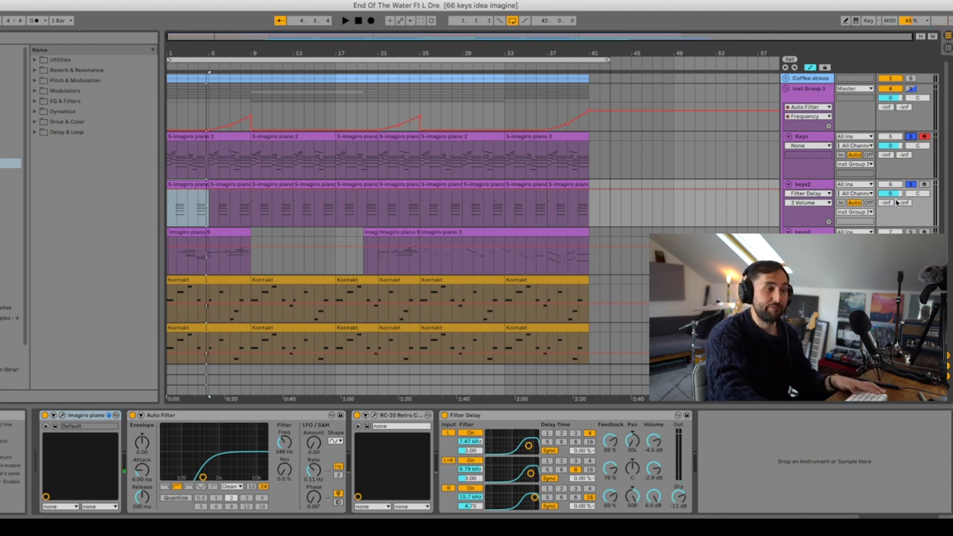
# Inspect the keys3 device chain and its Portal plug-in settings, and play back the melody in the first keys3 clip
pyautogui.click(824, 231)
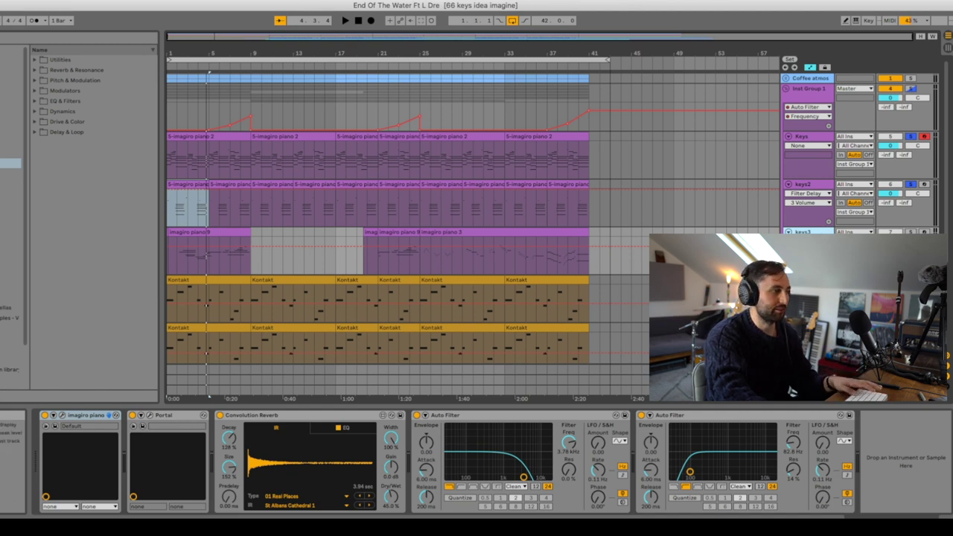
pyautogui.press('space')
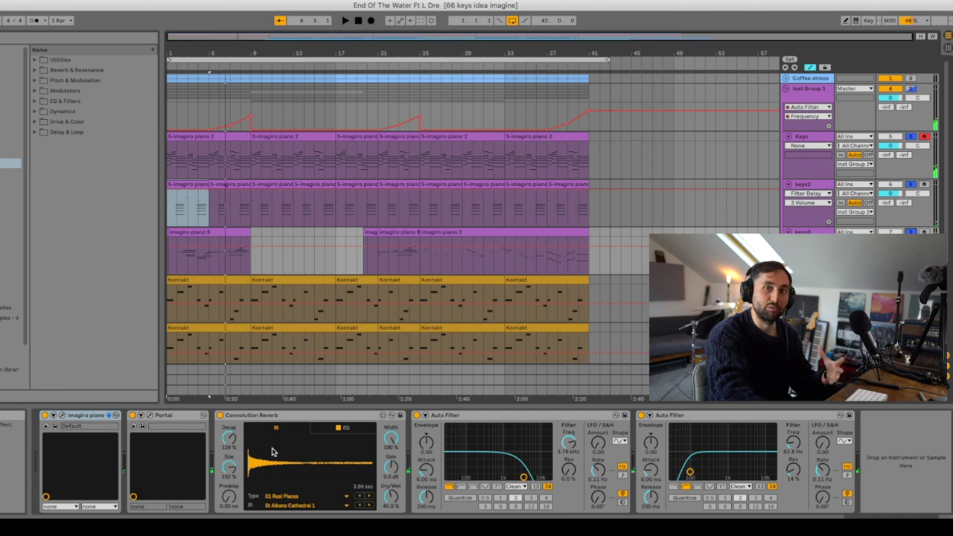
pyautogui.click(149, 416)
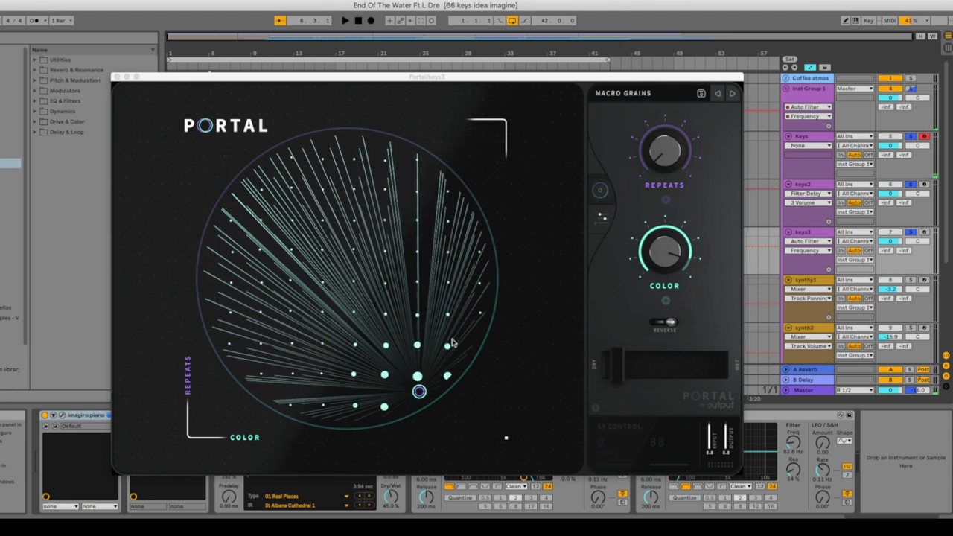
pyautogui.click(117, 78)
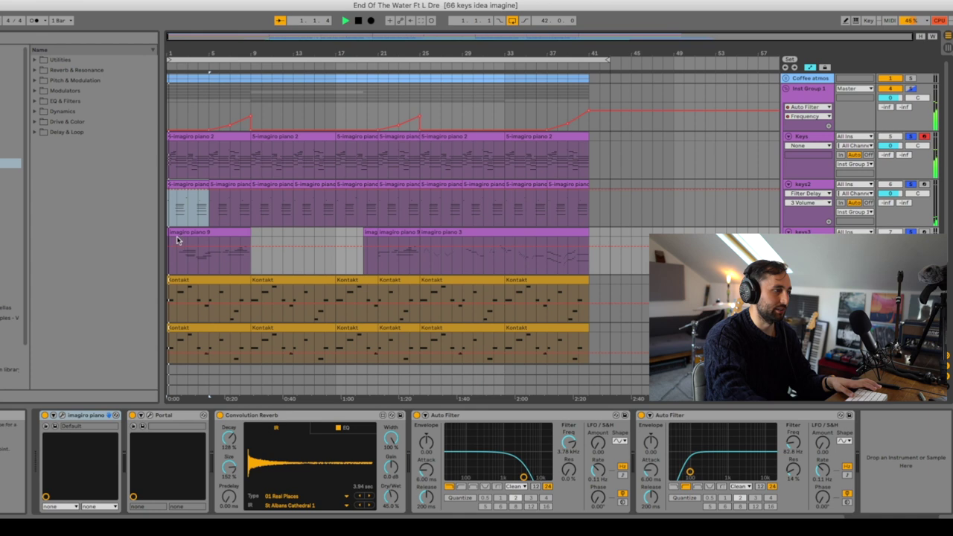
pyautogui.click(196, 260)
pyautogui.press('space')
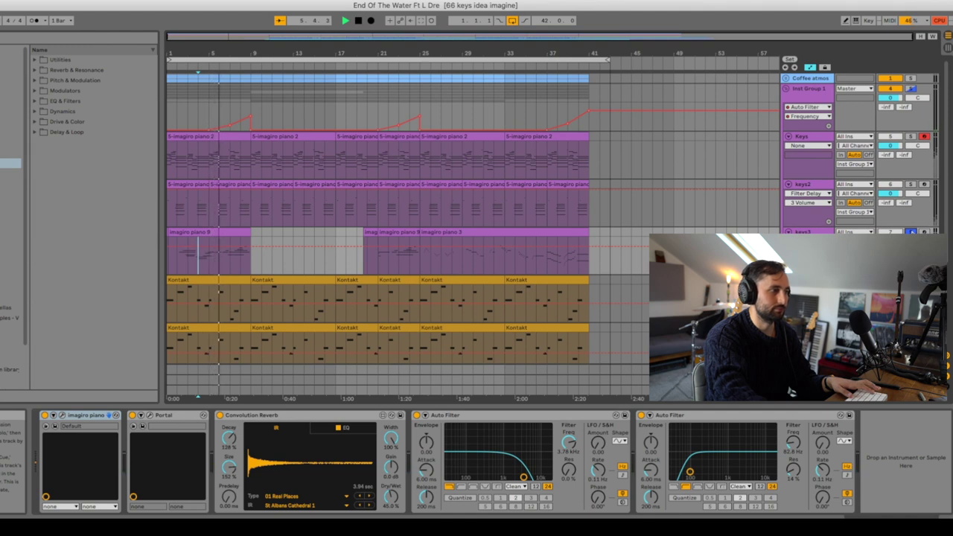
# Solo and play synthy1, view its 05 Synth Matrix - Swarms instrument in Kontakt, and replay from its first clip
pyautogui.press('space')
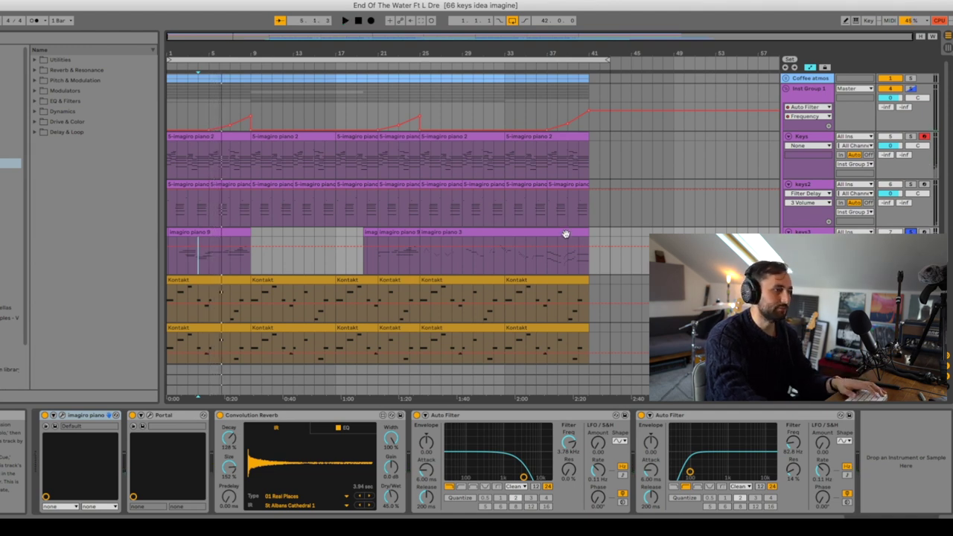
pyautogui.press('Delete')
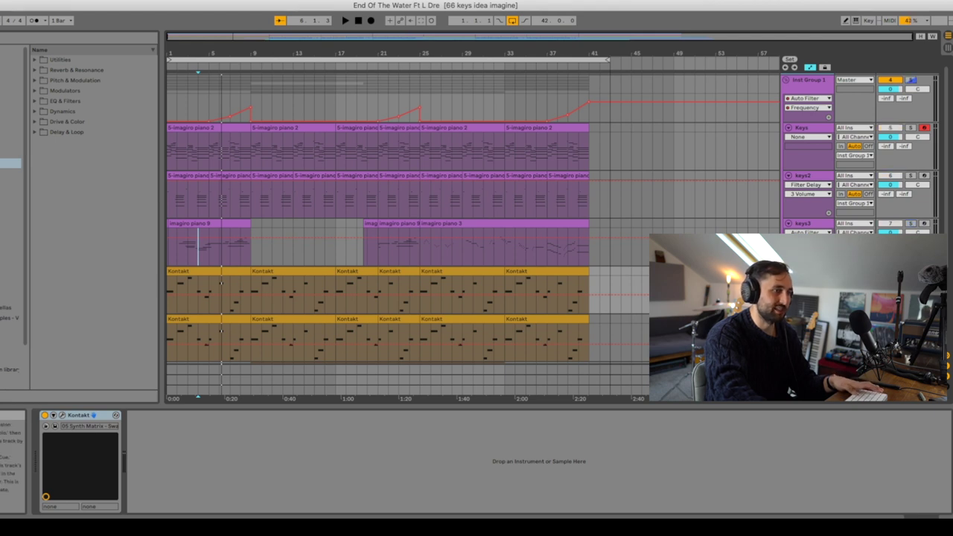
pyautogui.press('space')
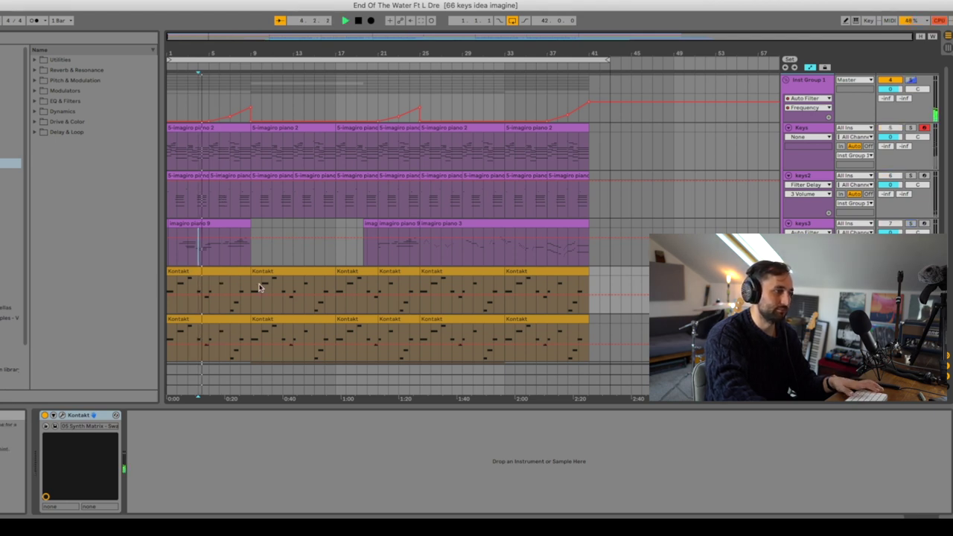
pyautogui.scroll(-3, 466, 247)
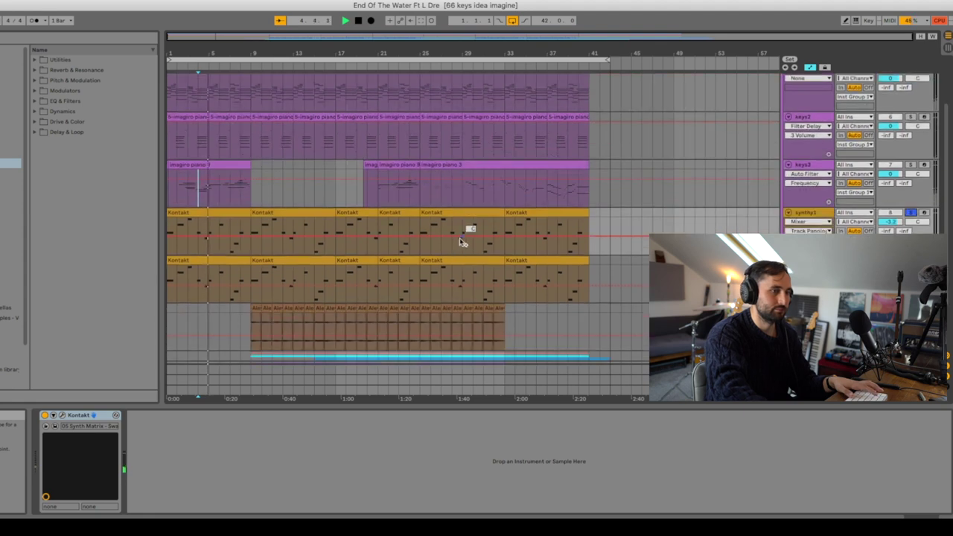
pyautogui.click(822, 232)
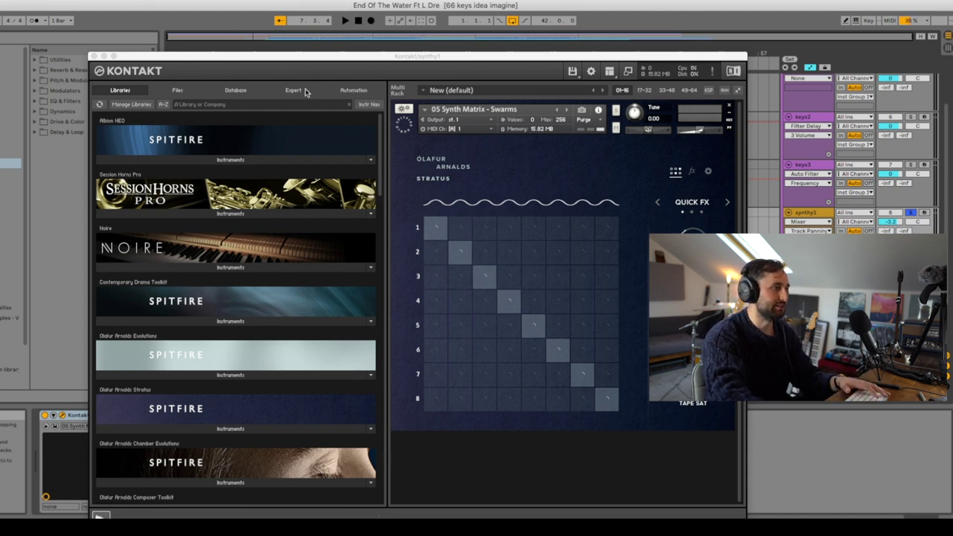
pyautogui.click(92, 55)
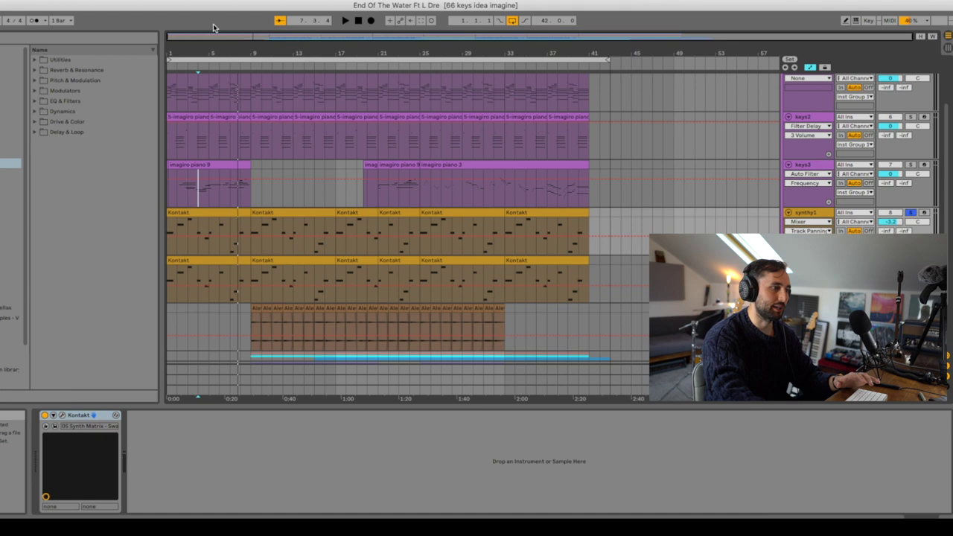
pyautogui.click(233, 221)
pyautogui.press('space')
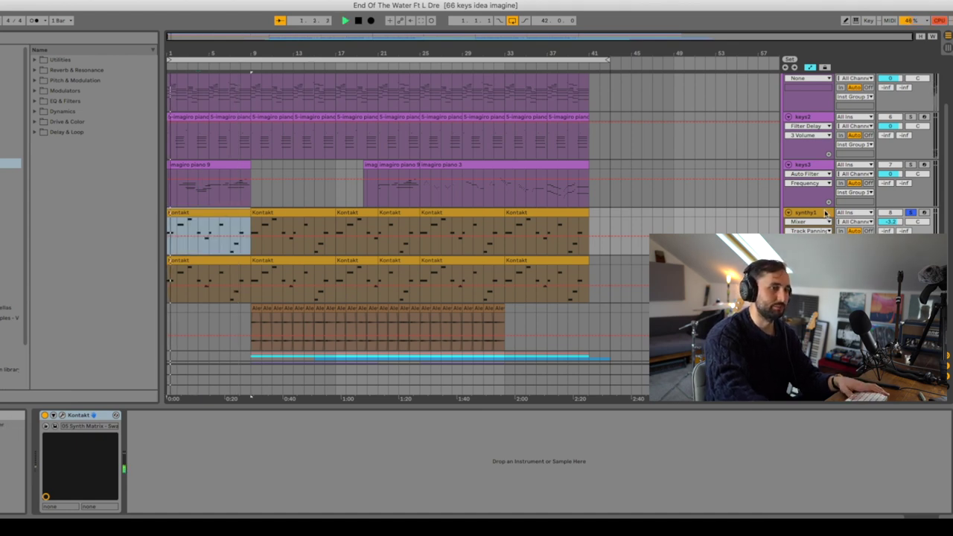
# Select the Vocal Chop clip starting at bar 9, show its track's effects chain, and play it soloed
pyautogui.press('Down')
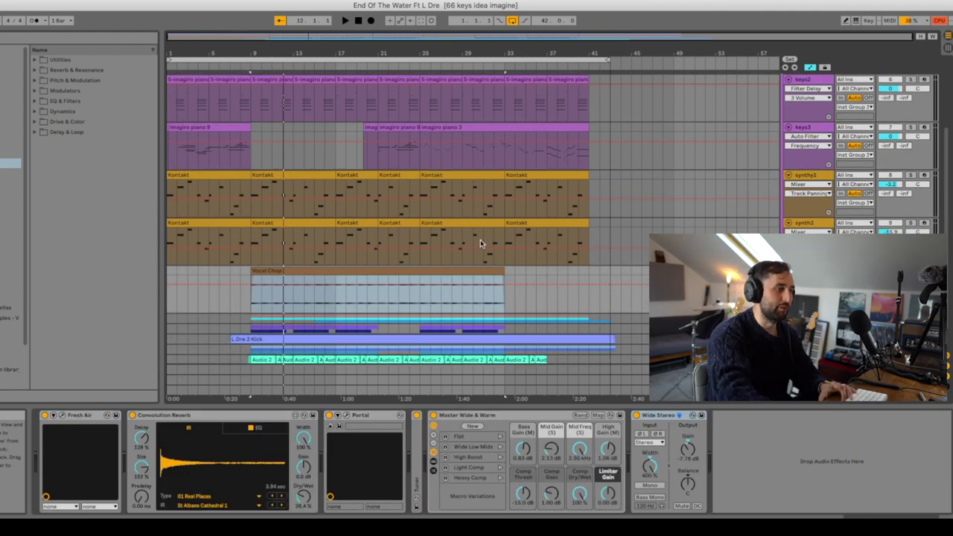
pyautogui.press('space')
pyautogui.press('space')
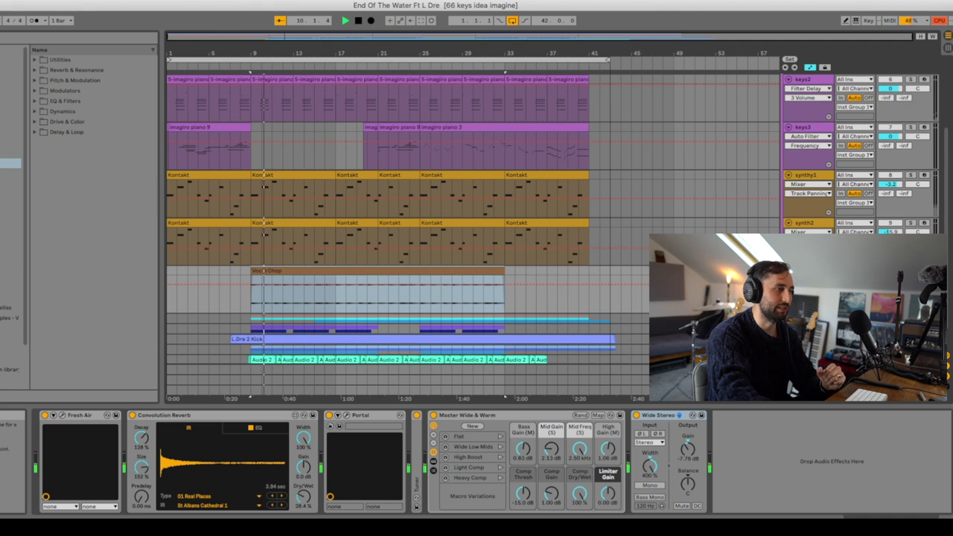
pyautogui.press('space')
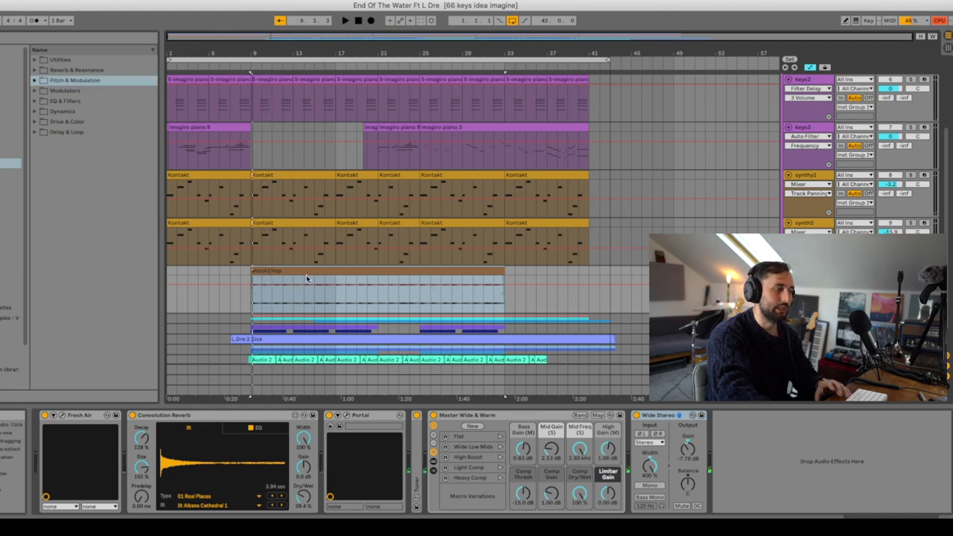
# Inspect the Fresh Air settings on the vocal chop track and compare playback with the effect bypassed and enabled
pyautogui.click(62, 416)
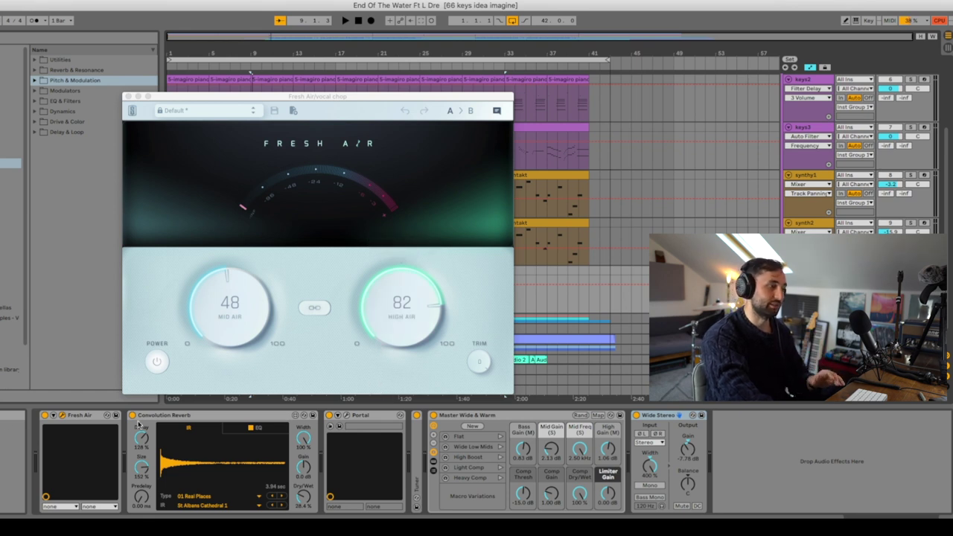
pyautogui.press('space')
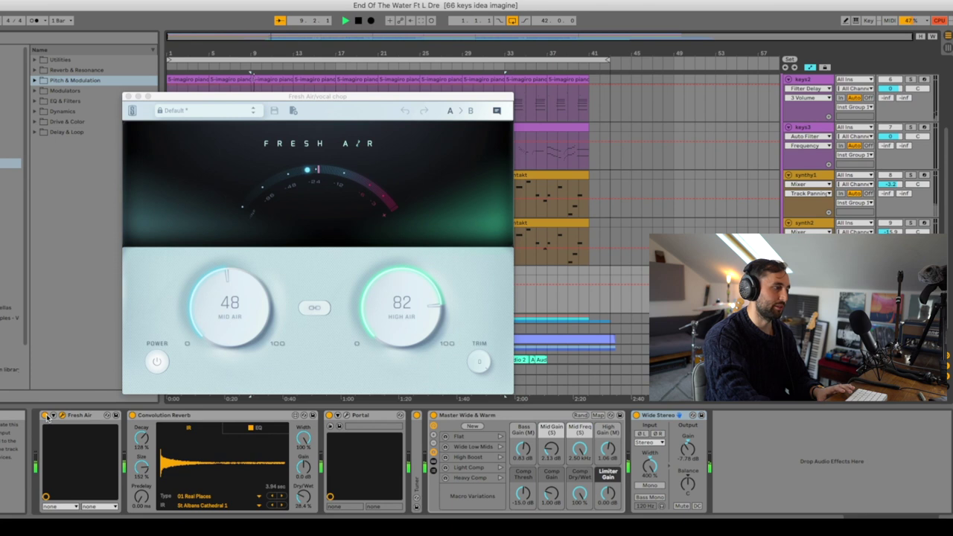
pyautogui.click(46, 416)
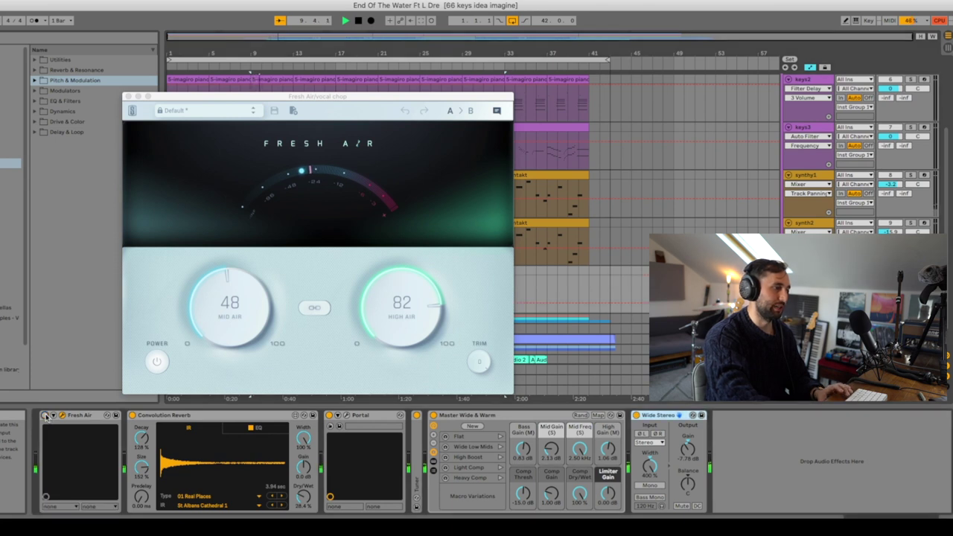
pyautogui.click(45, 415)
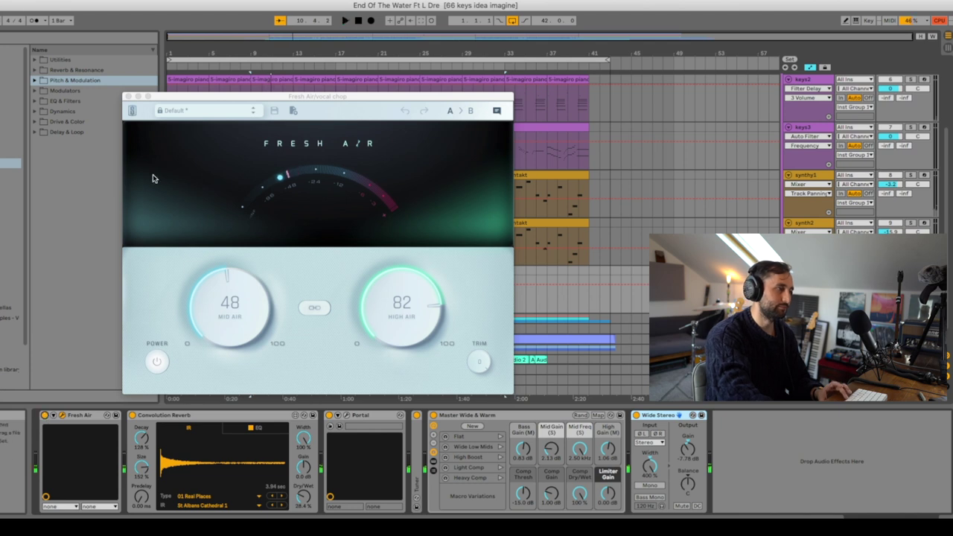
# Examine the vocal chop's Convolution Reverb and Portal MONDO 2 settings, and replay the part while comparing Portal off and on
pyautogui.click(179, 424)
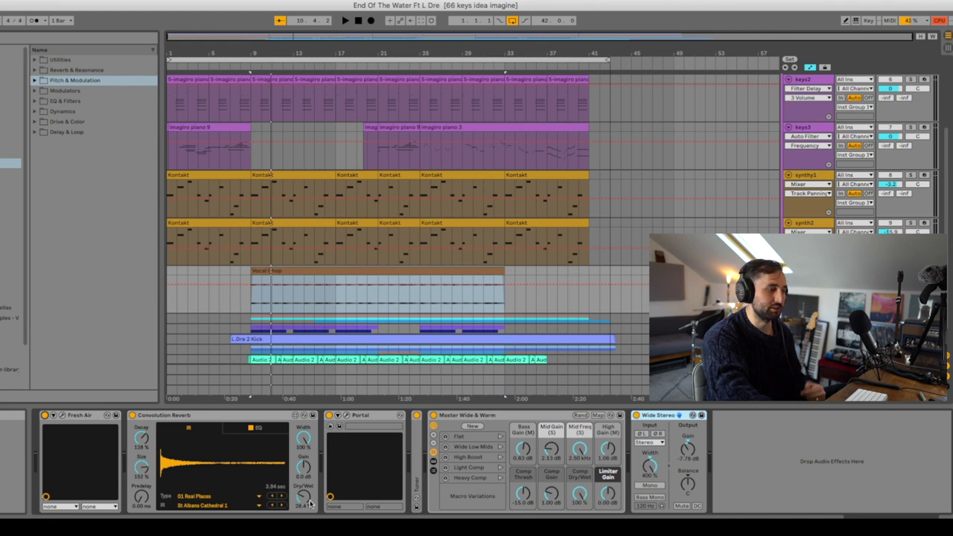
pyautogui.click(345, 418)
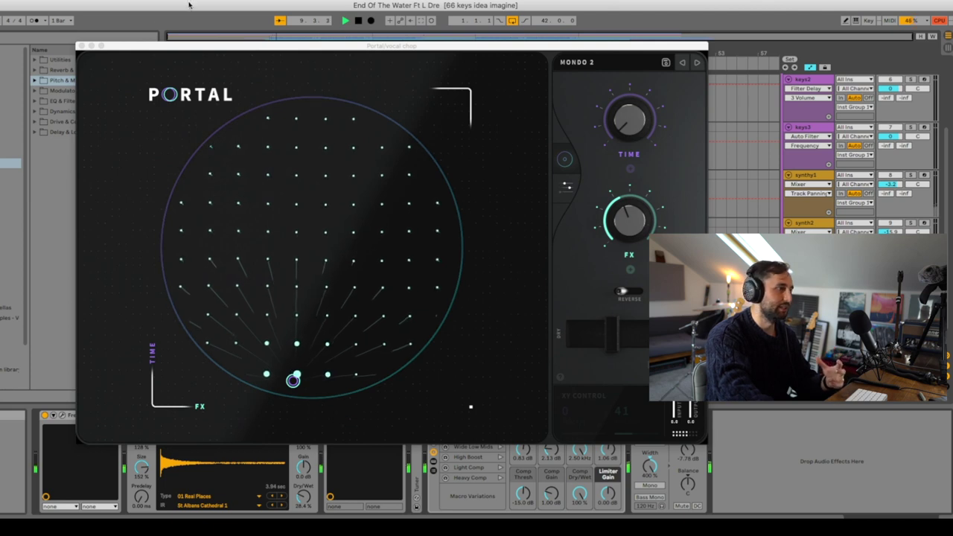
pyautogui.click(81, 46)
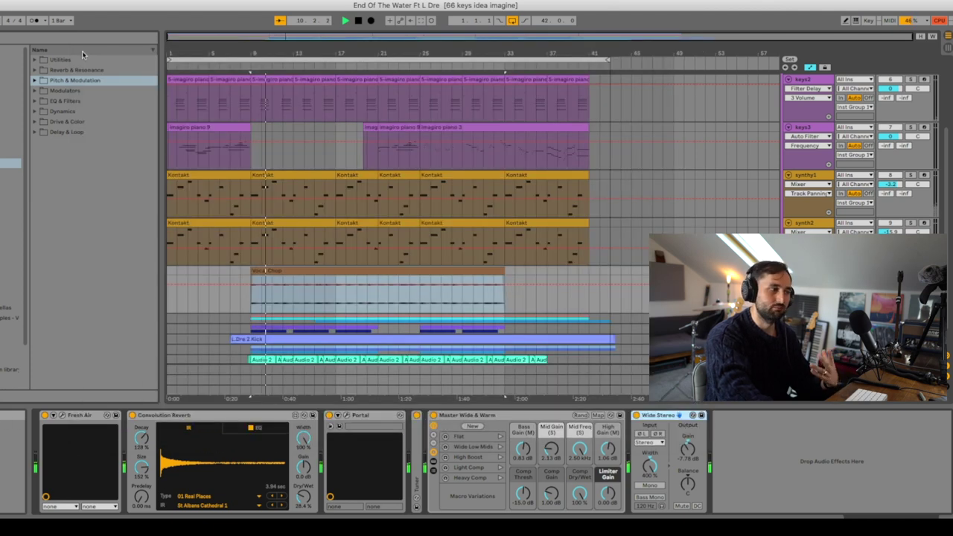
pyautogui.click(330, 415)
pyautogui.click(329, 415)
pyautogui.press('space')
pyautogui.press('space')
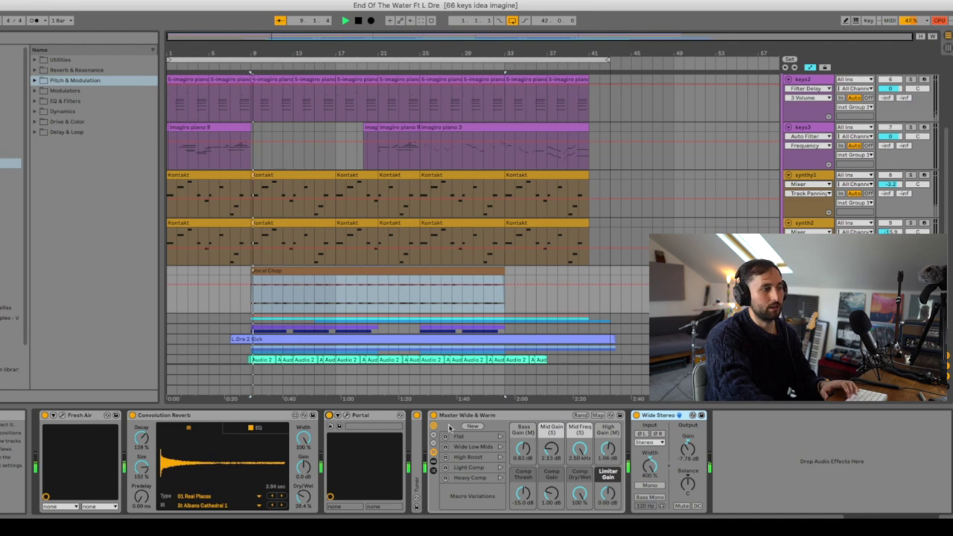
# Collapse the Master Wide & Warm rack's macros and compare the vocal chop with the Wide Stereo utility off and on
pyautogui.click(505, 417)
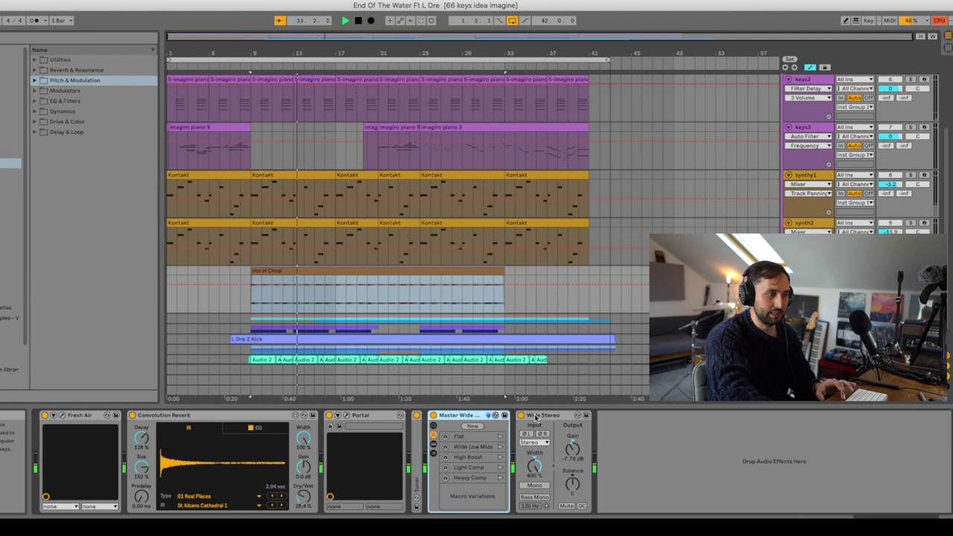
pyautogui.click(521, 415)
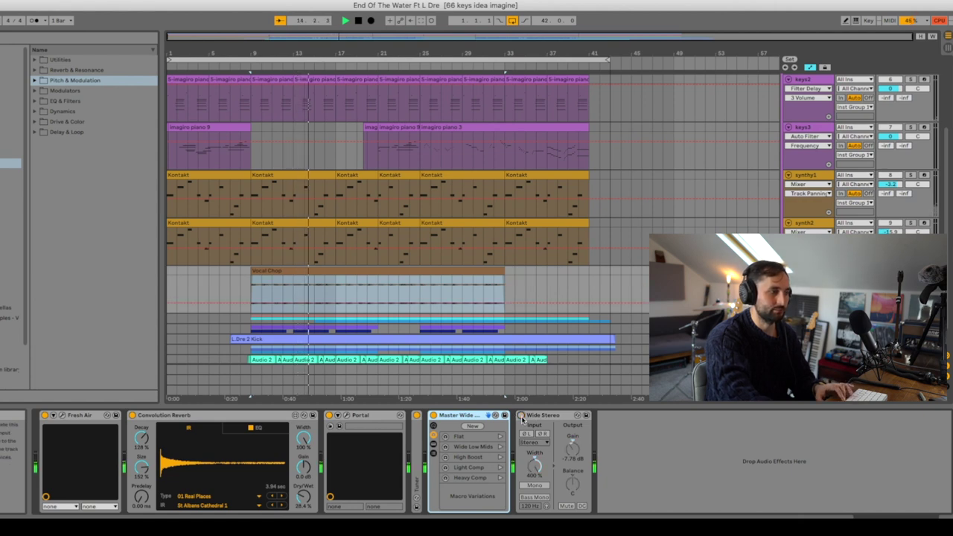
pyautogui.click(521, 415)
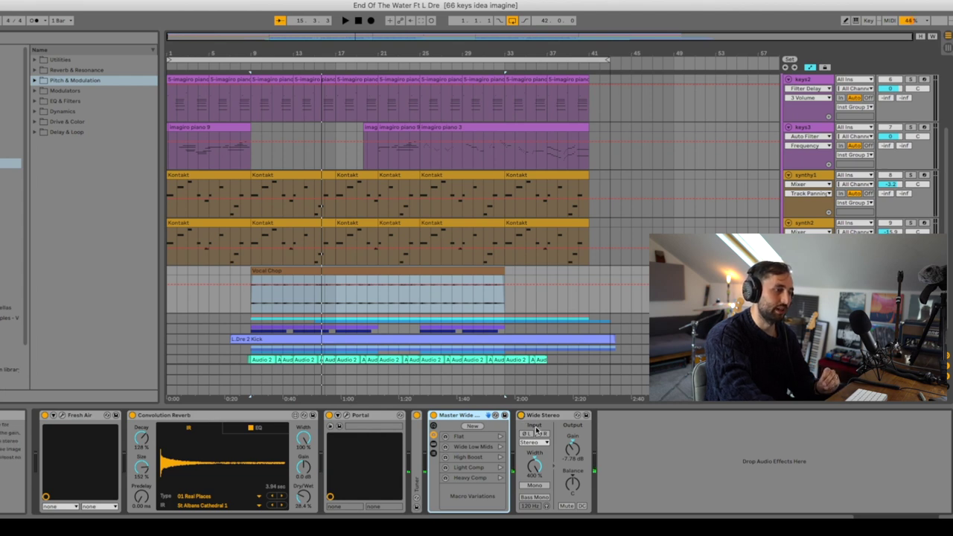
# Play back from bar 9 with the whole Inst Group 1 soloed and show the group's Auto Filter and Portal devices
pyautogui.press('space')
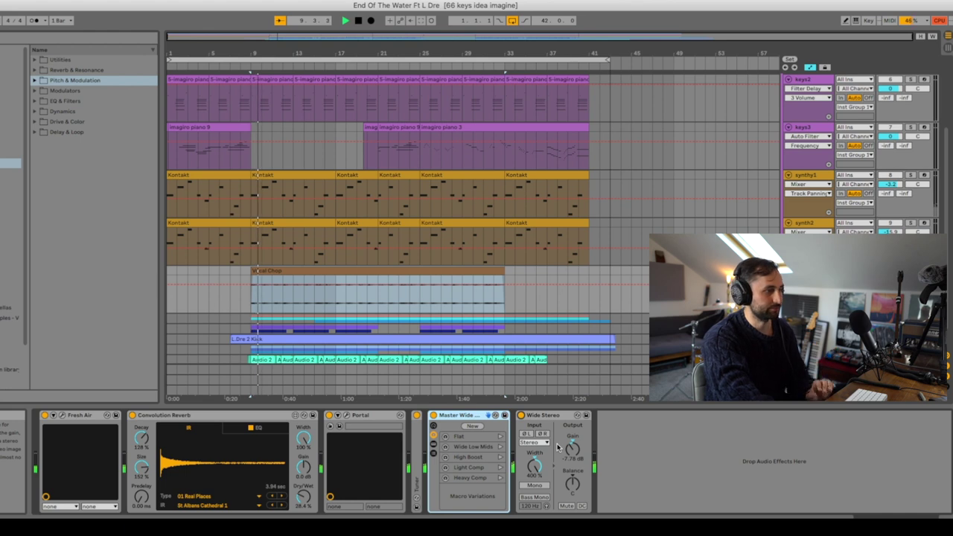
pyautogui.scroll(3, 900, 130)
pyautogui.click(898, 133)
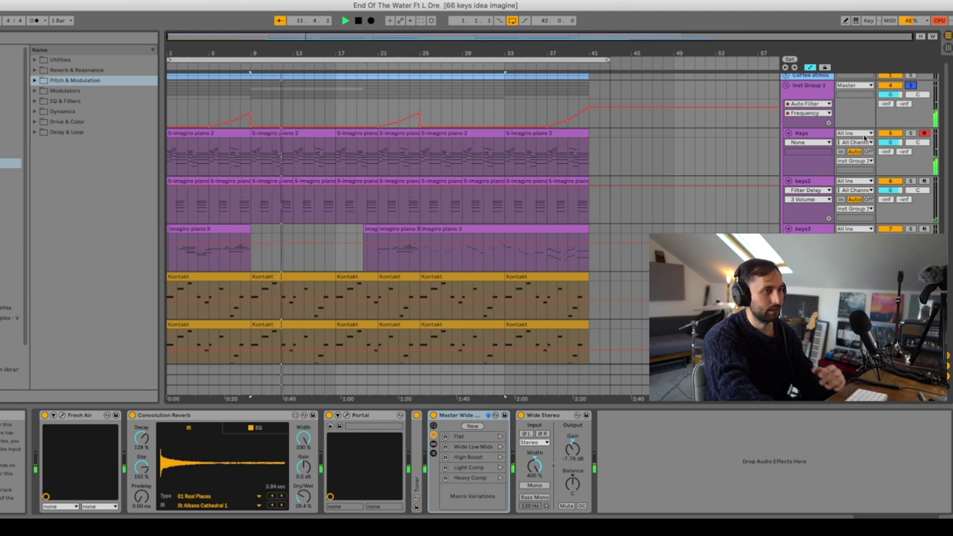
pyautogui.click(814, 84)
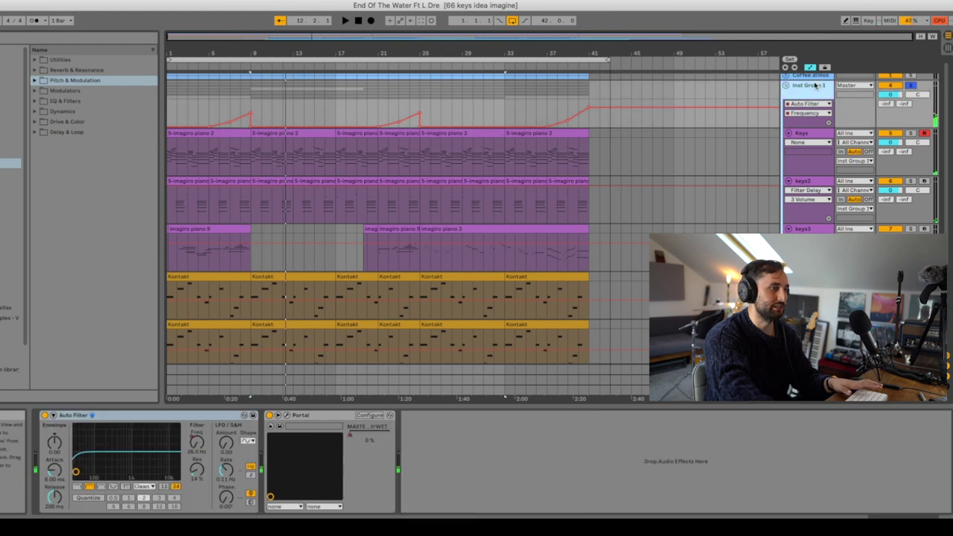
# Show Inst Group 1's Auto Filter frequency automation and play the ramp leading from bar 7 into bar 9
pyautogui.rightClick(208, 451)
pyautogui.click(214, 456)
pyautogui.moveTo(230, 119); pyautogui.dragTo(251, 106)
pyautogui.click(211, 122)
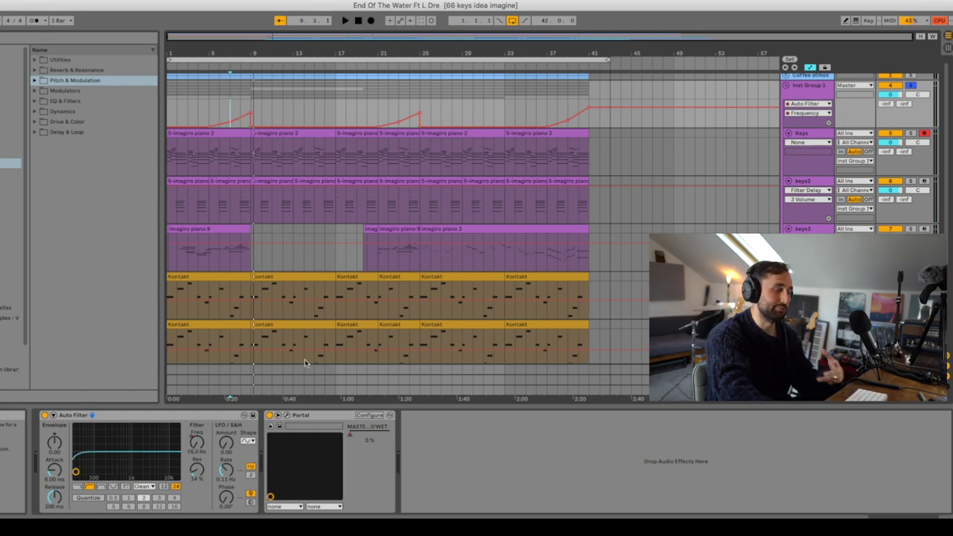
# Show Inst Group 1's Portal dry/wet automation, inspect the plug-in's MONDO 2 settings, and play the ramp from bar 8 into bar 9
pyautogui.rightClick(352, 440)
pyautogui.click(357, 440)
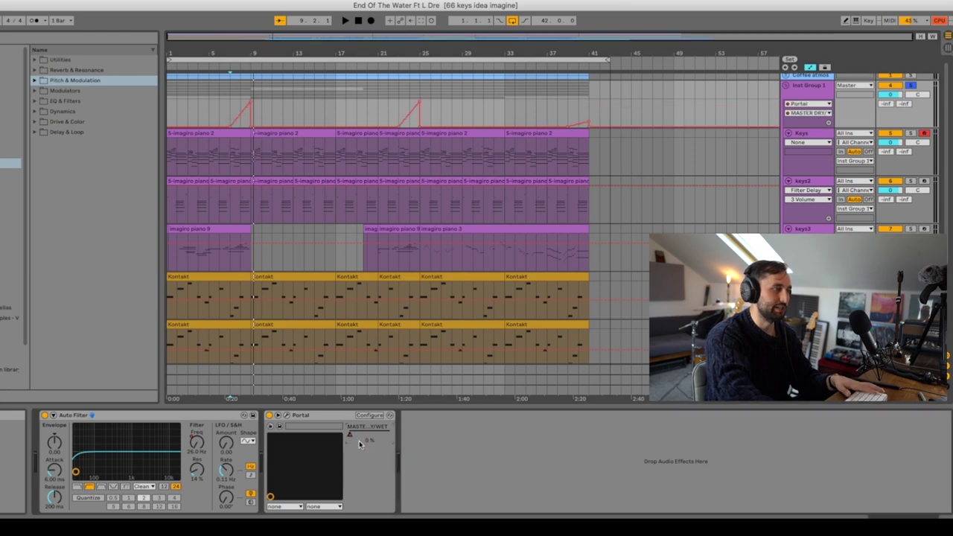
pyautogui.click(280, 417)
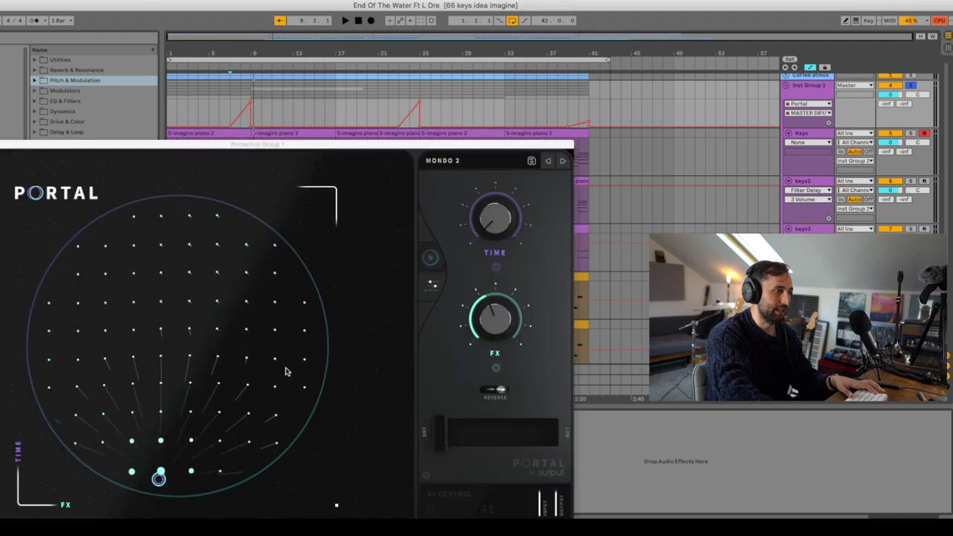
pyautogui.moveTo(396, 154); pyautogui.dragTo(442, 98)
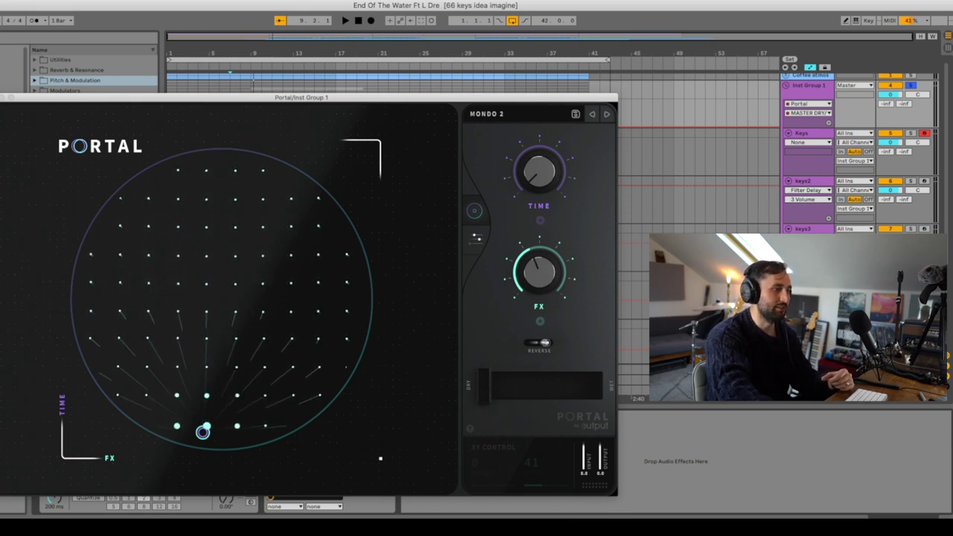
pyautogui.press('super+alt+p')
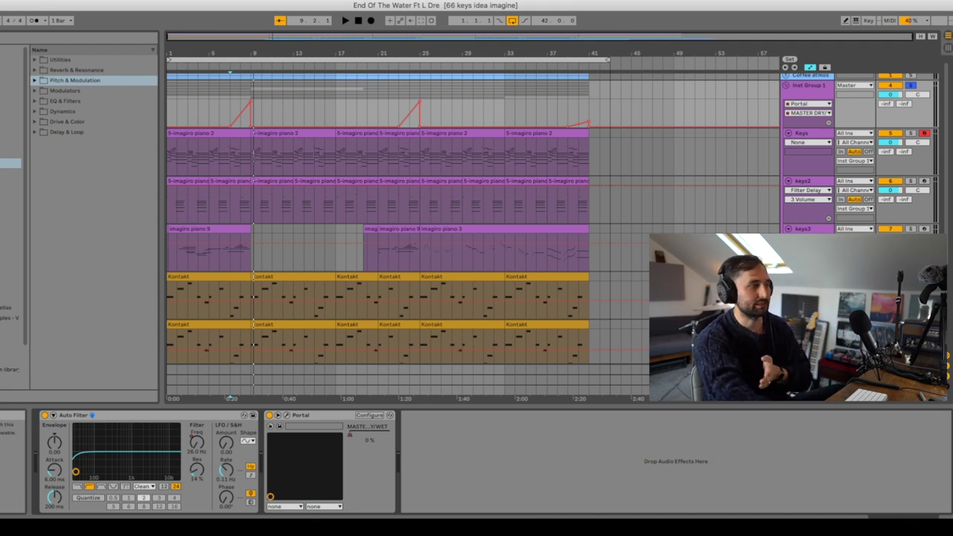
pyautogui.press('space')
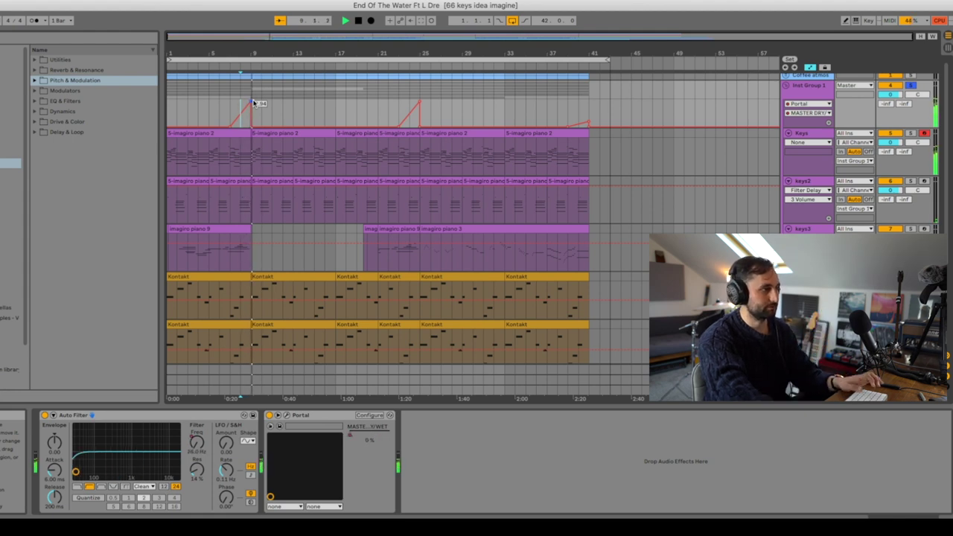
pyautogui.press('space')
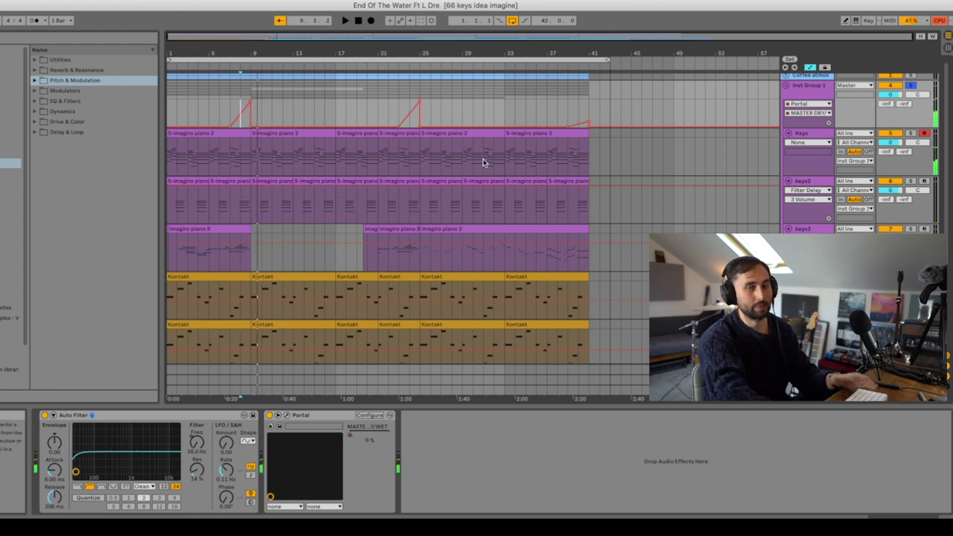
# Fold Inst Group 1, unfold and solo Inst Group 2, and play the first bells 3 clip with its device chain shown
pyautogui.click(786, 85)
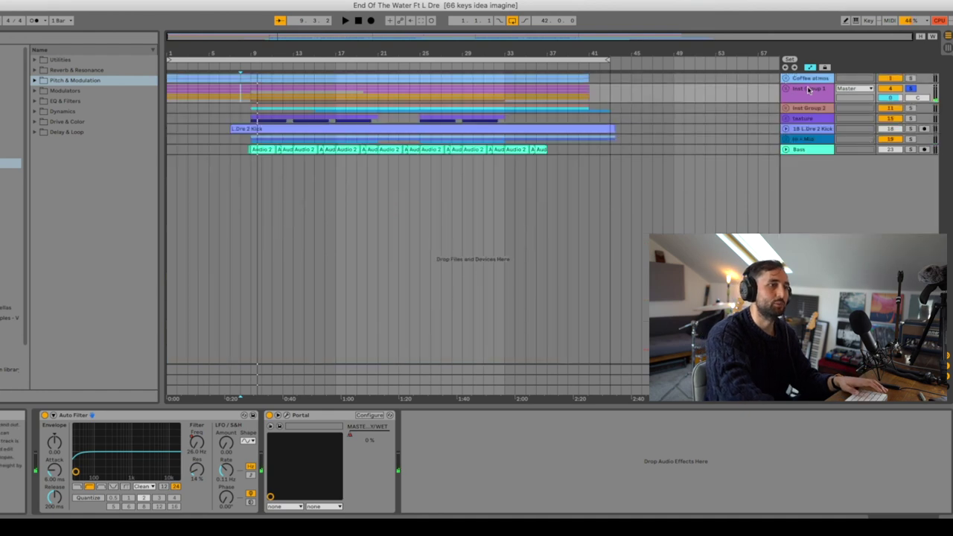
pyautogui.click(785, 108)
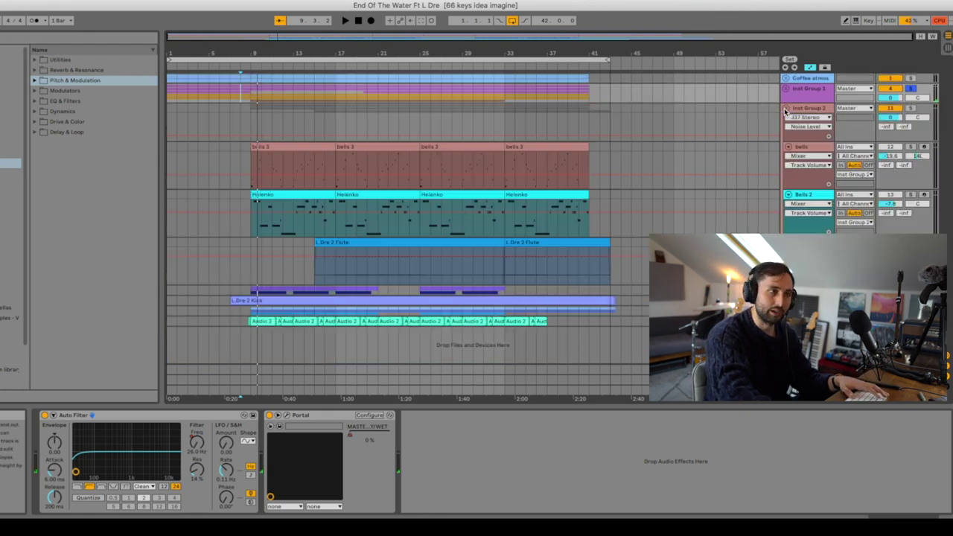
pyautogui.press('space')
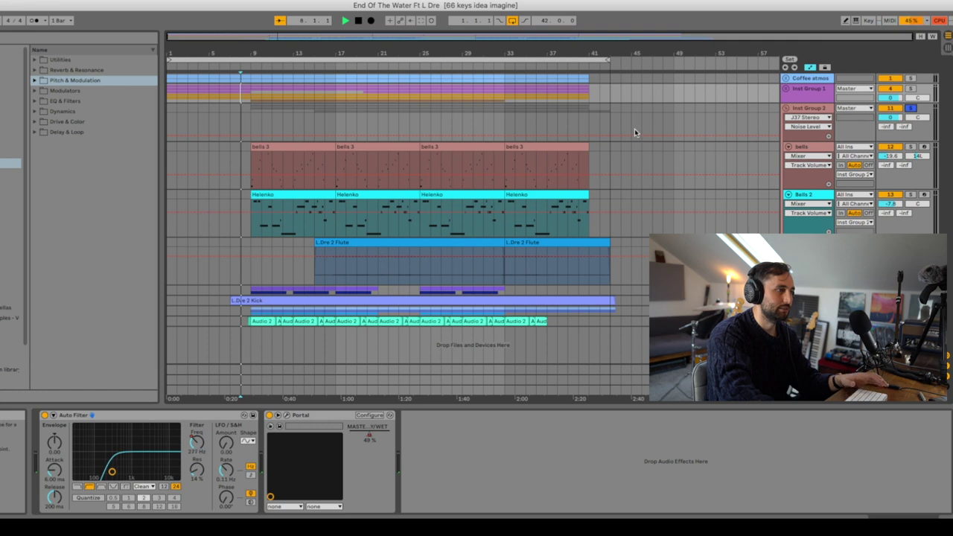
pyautogui.click(303, 154)
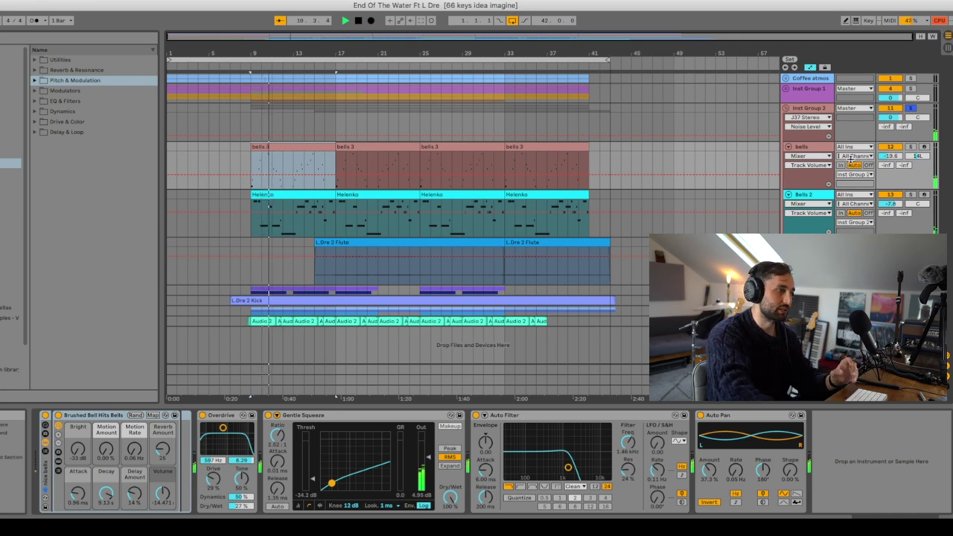
# Solo the bells track and play it from bar 9 with its device chain shown
pyautogui.click(909, 147)
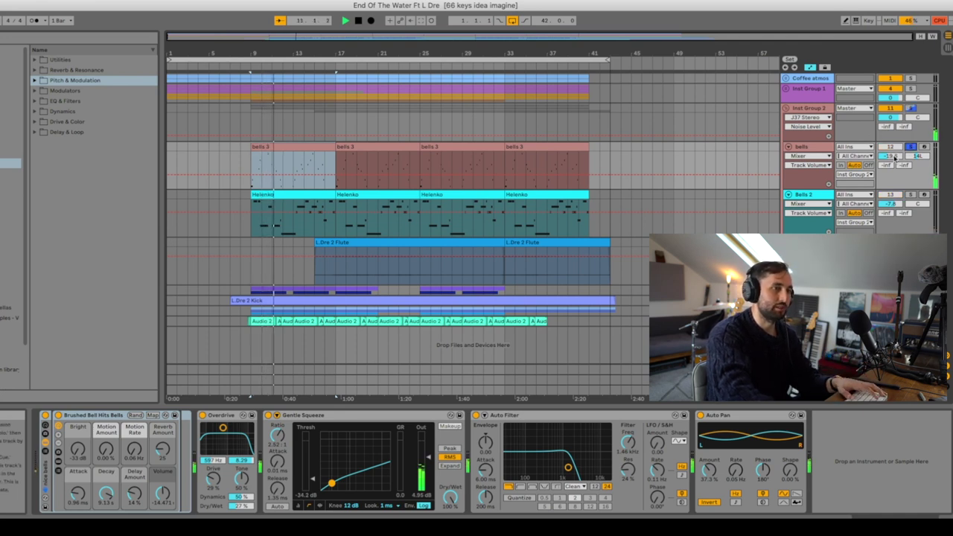
pyautogui.click(833, 150)
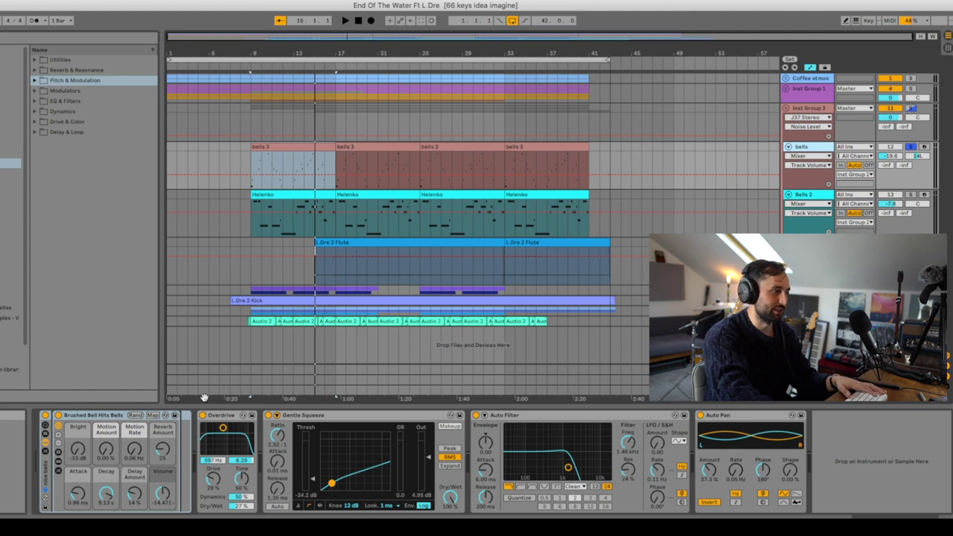
pyautogui.press('space')
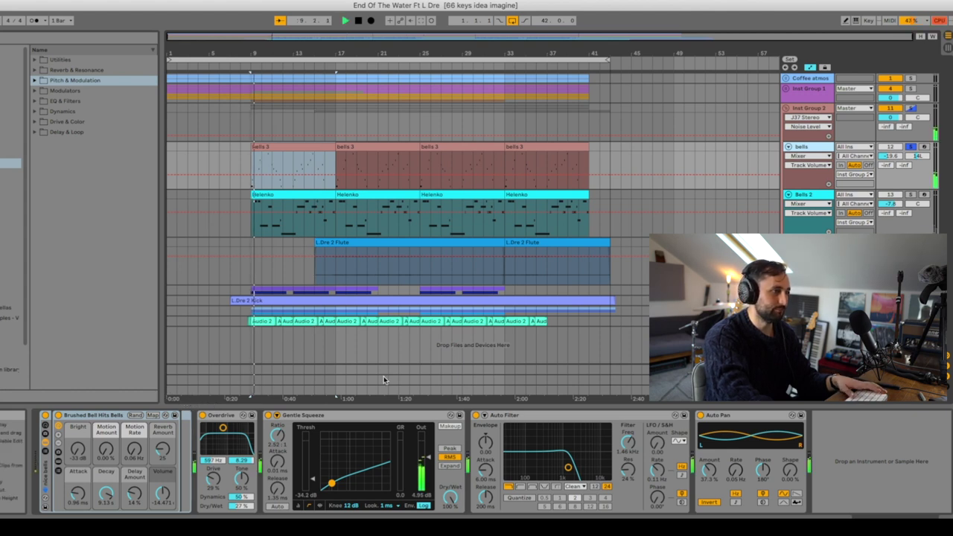
# Solo Bells 2, inspect its Helenko plug-in during playback, and play it together with the bells track
pyautogui.click(910, 194)
pyautogui.press('space')
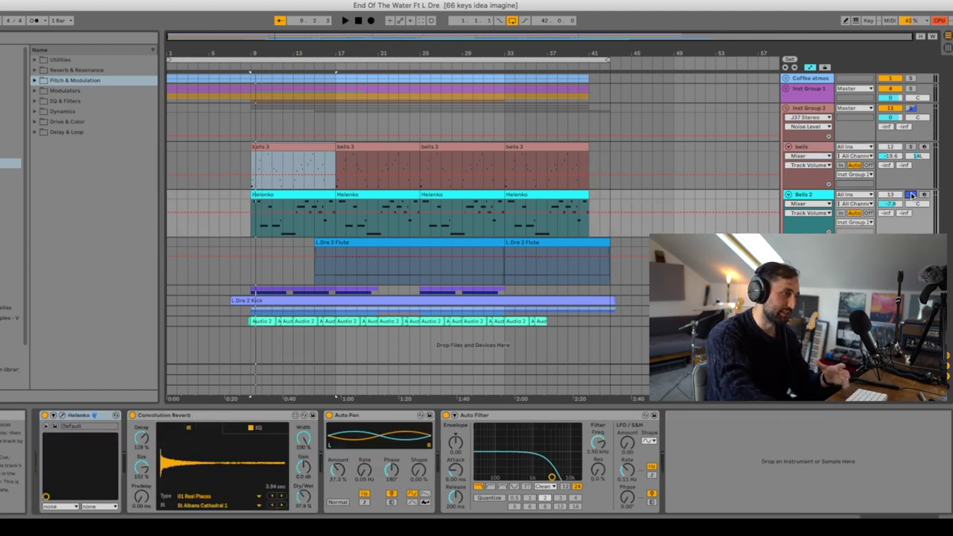
pyautogui.press('space')
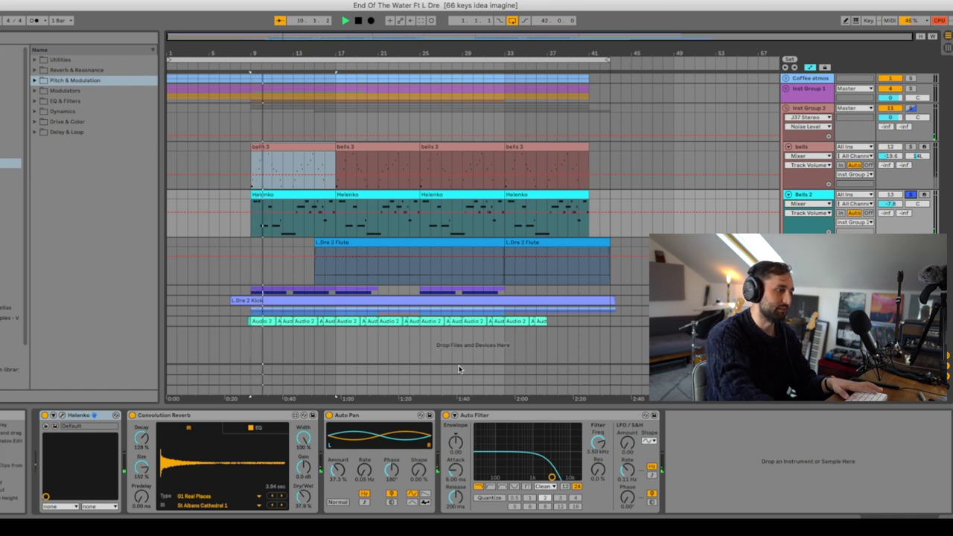
pyautogui.click(62, 415)
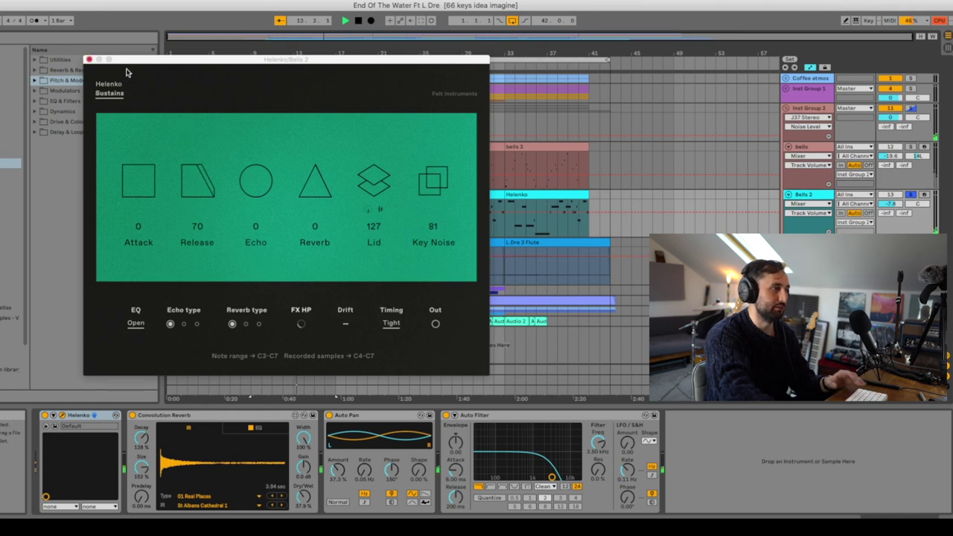
pyautogui.click(88, 60)
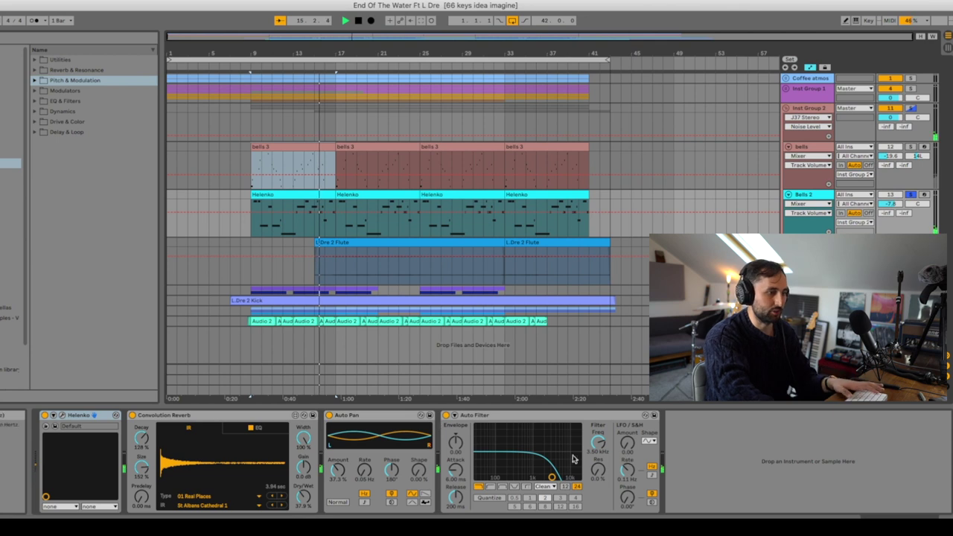
pyautogui.click(910, 147)
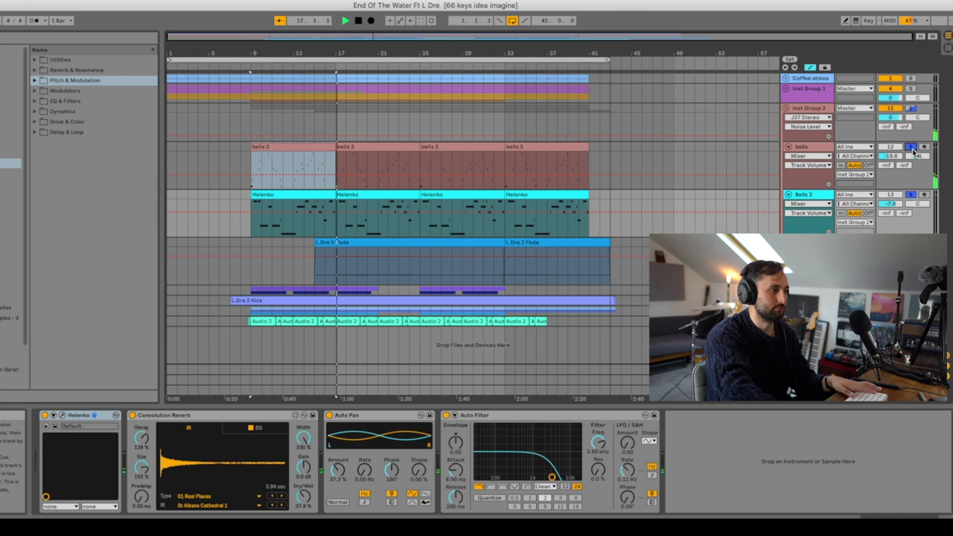
# Solo the L.Dre 2 Flute track and play it from bar 17 with its device shown
pyautogui.click(911, 147)
pyautogui.press('space')
pyautogui.click(334, 271)
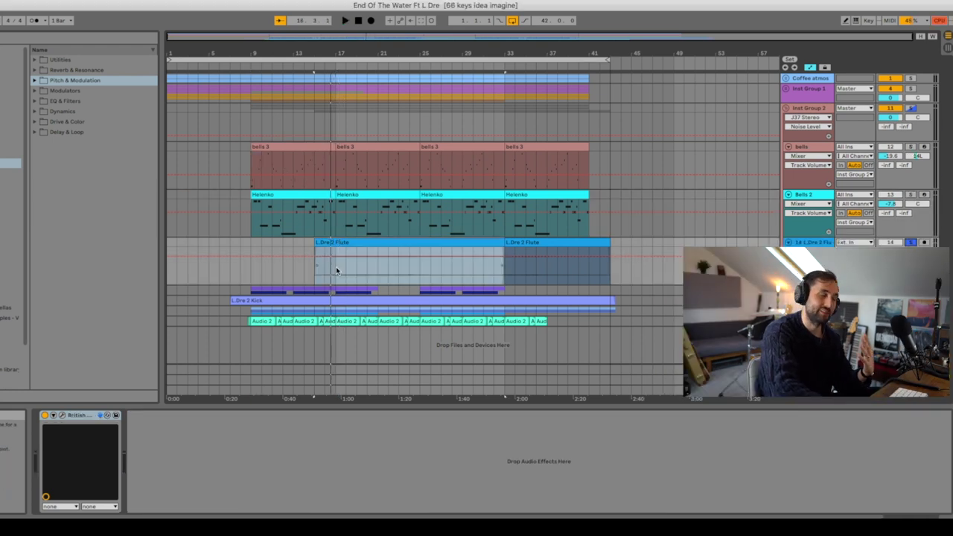
pyautogui.click(336, 270)
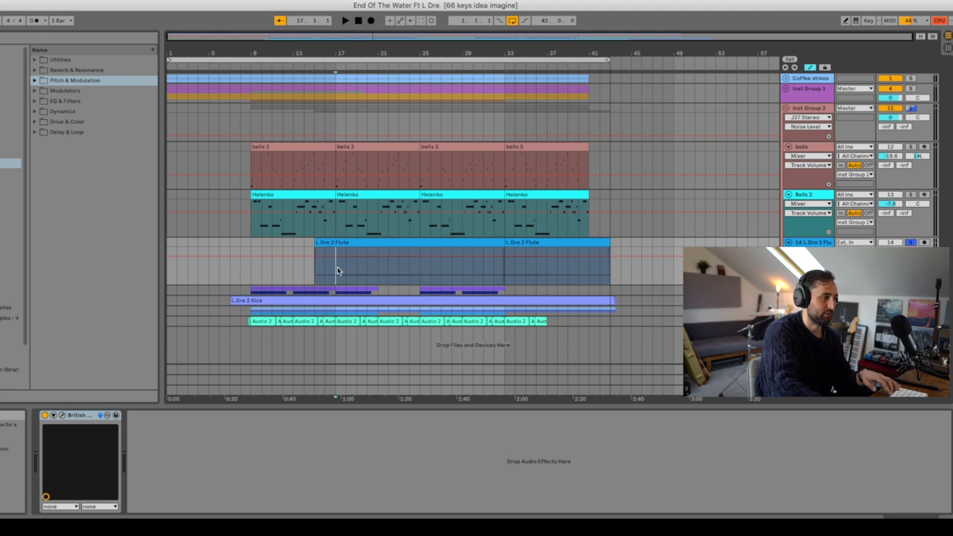
pyautogui.press('space')
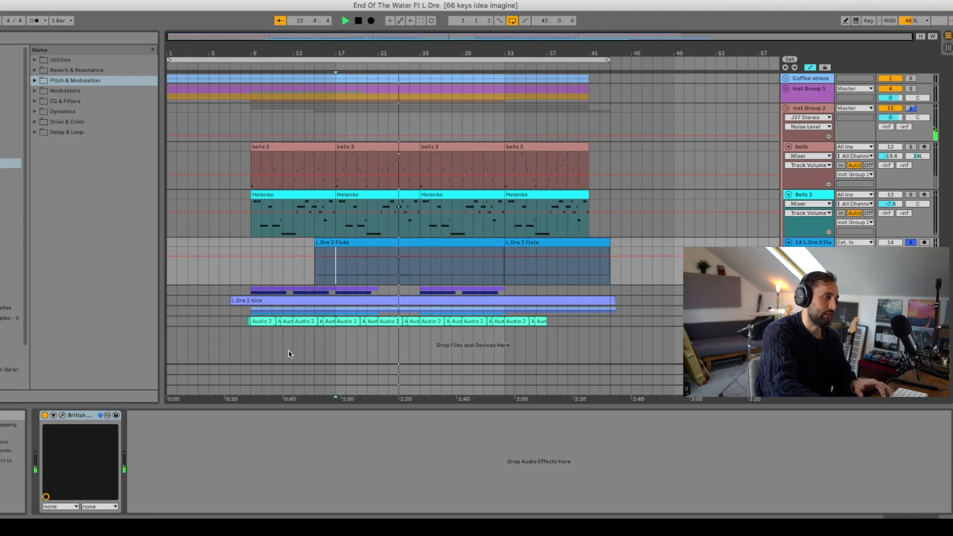
# Compare the flute with British Kolorizer bypassed and enabled, and inspect the plug-in's settings
pyautogui.click(45, 414)
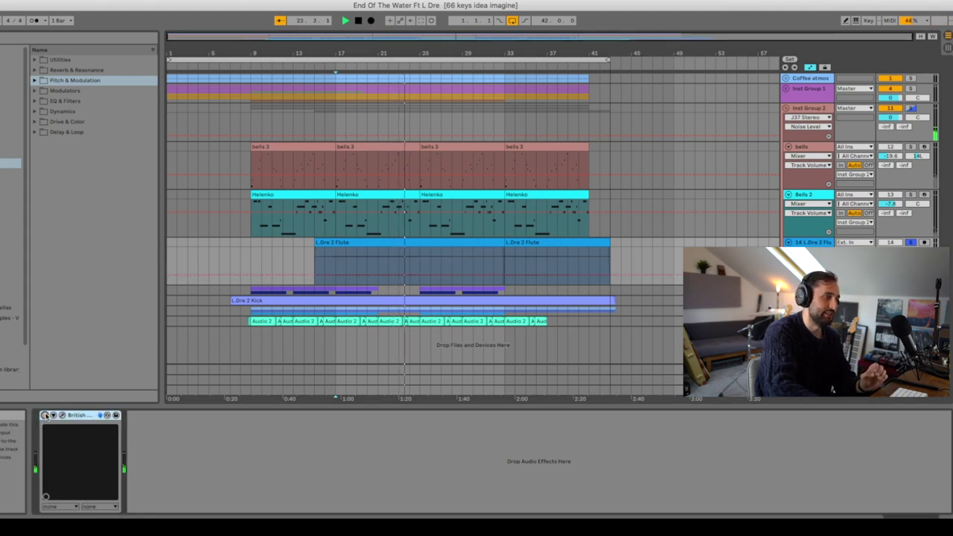
pyautogui.click(45, 415)
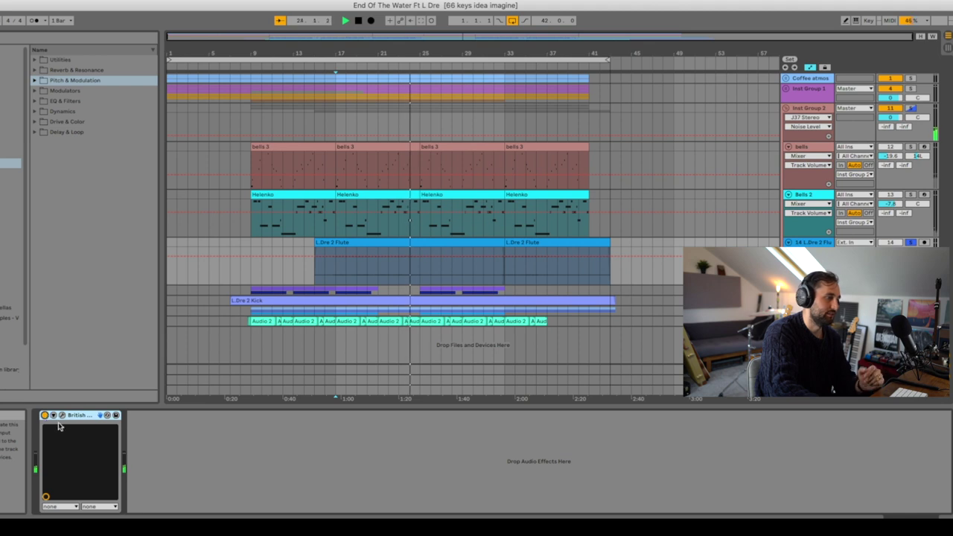
pyautogui.click(62, 414)
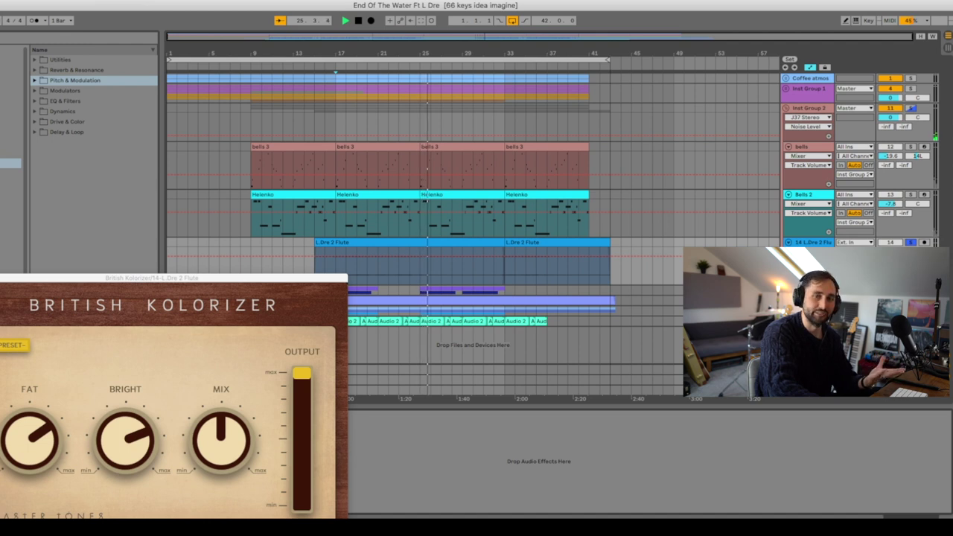
pyautogui.press('super+alt+p')
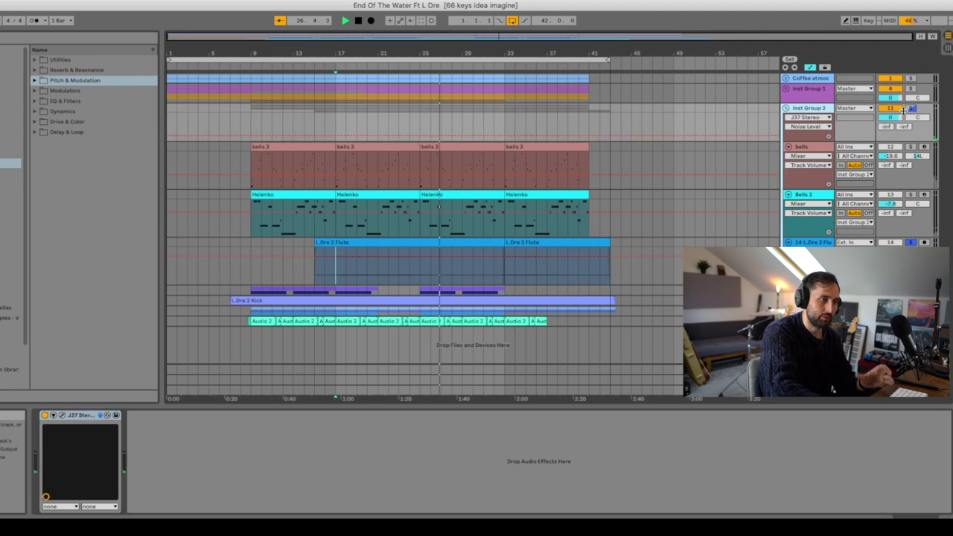
# Play the whole soloed Inst Group 2 from bar 17, inspect its J37 Stereo plug-in, and compare it bypassed and enabled
pyautogui.click(803, 109)
pyautogui.press('space')
pyautogui.press('space')
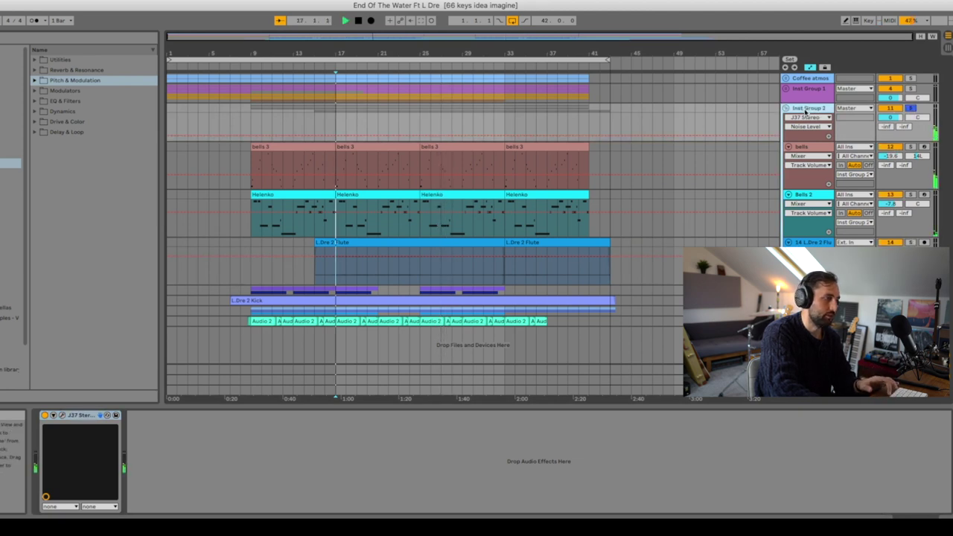
pyautogui.click(62, 418)
pyautogui.moveTo(195, 209); pyautogui.dragTo(214, 212)
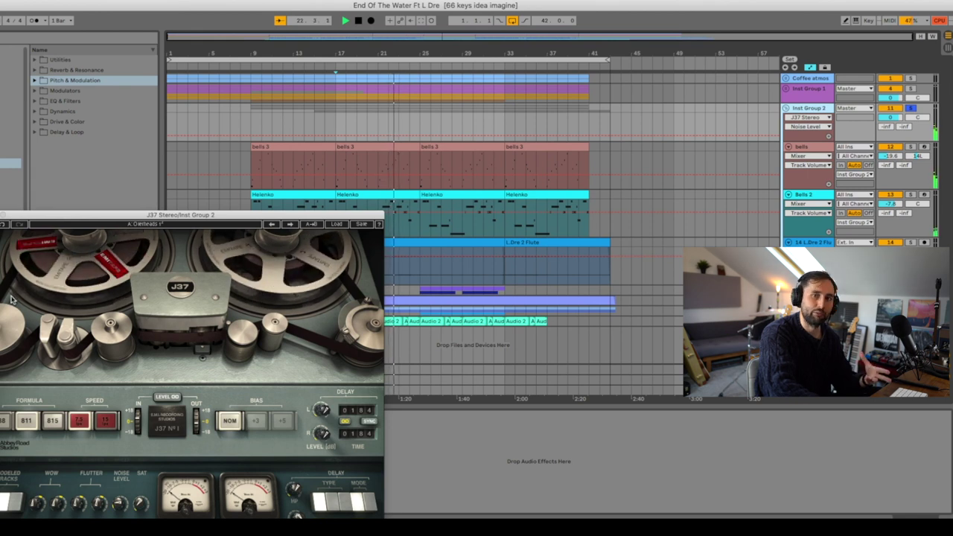
pyautogui.press('super+alt+p')
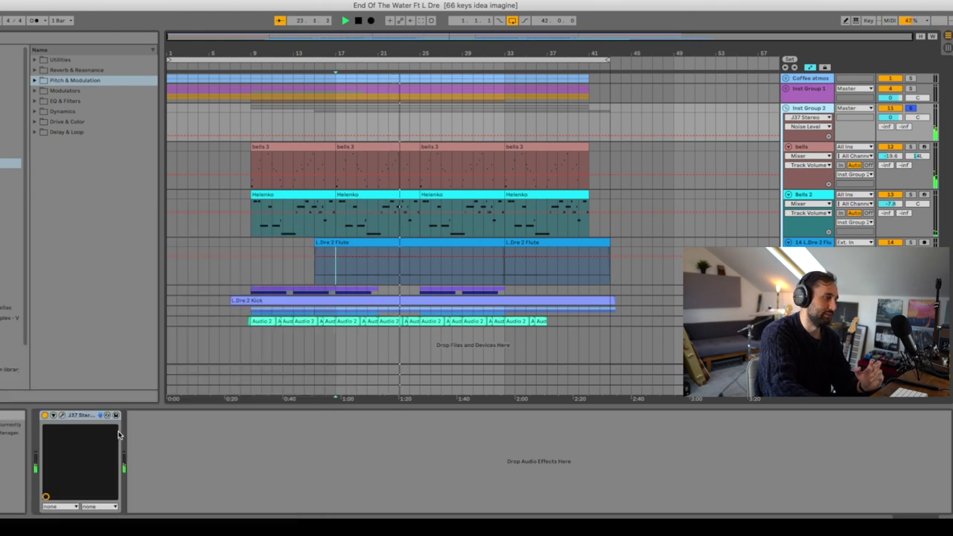
pyautogui.click(45, 414)
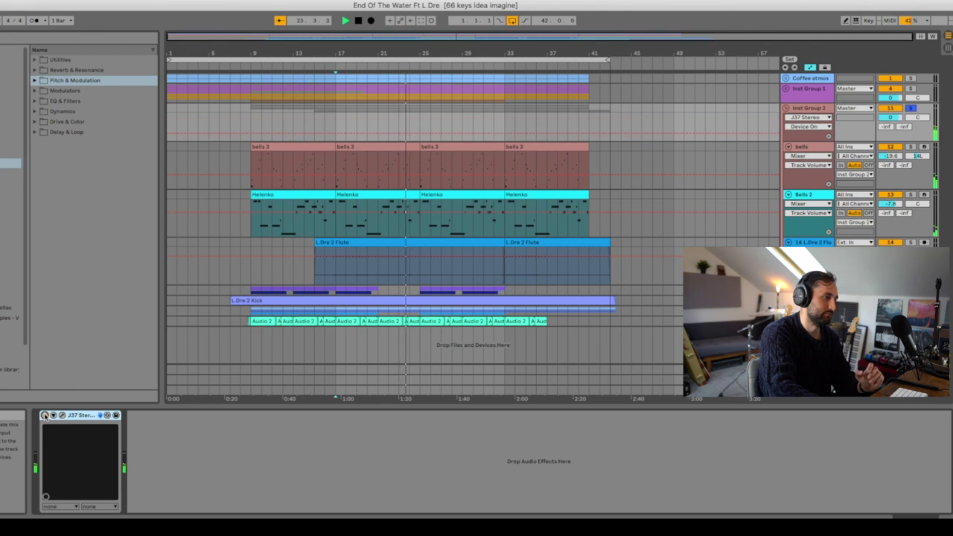
pyautogui.click(44, 415)
# Solo Inst Group 1 and Inst Group 2 together and play them from bar 17
pyautogui.click(909, 109)
pyautogui.press('space')
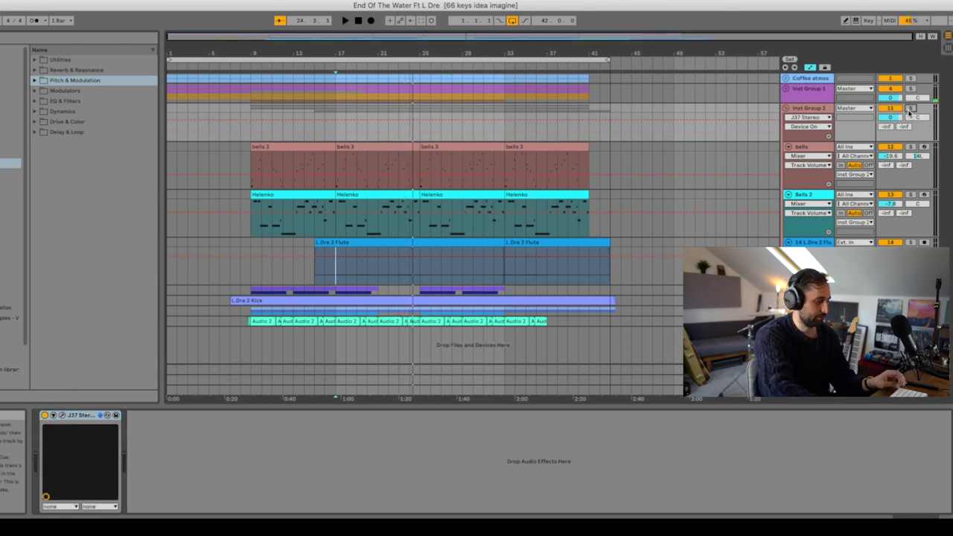
pyautogui.click(910, 89)
pyautogui.press('space')
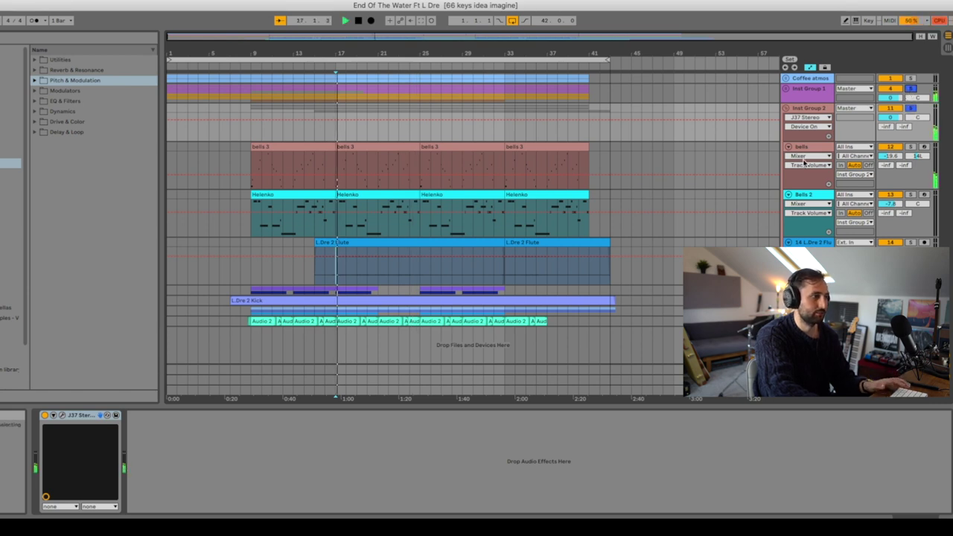
# Fold Inst Group 2, then solo the texture group and play it from bar 17
pyautogui.click(786, 109)
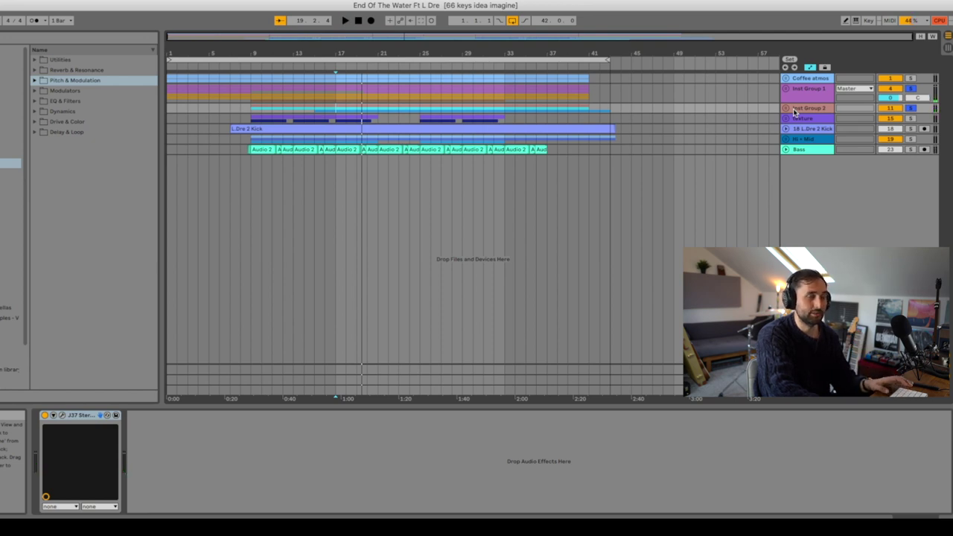
pyautogui.click(909, 118)
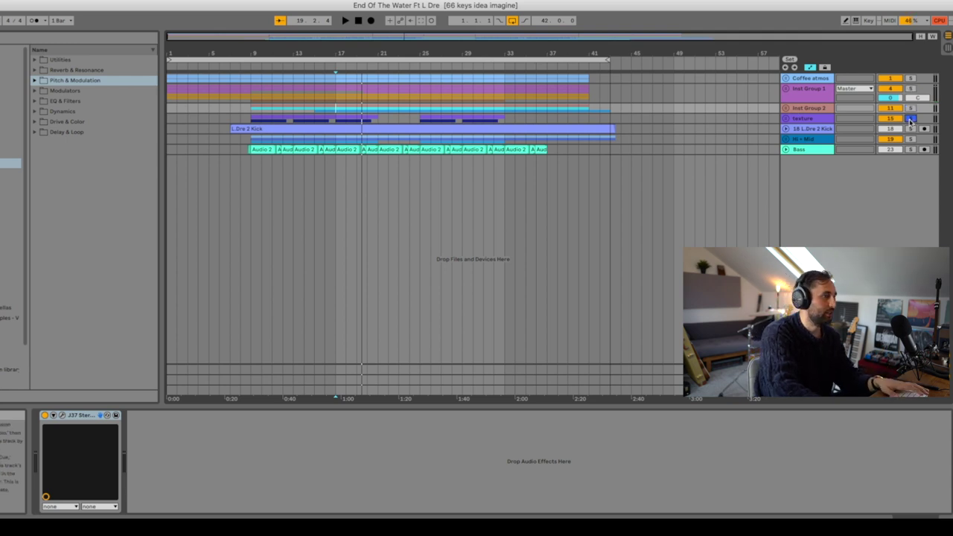
pyautogui.click(341, 123)
pyautogui.press('space')
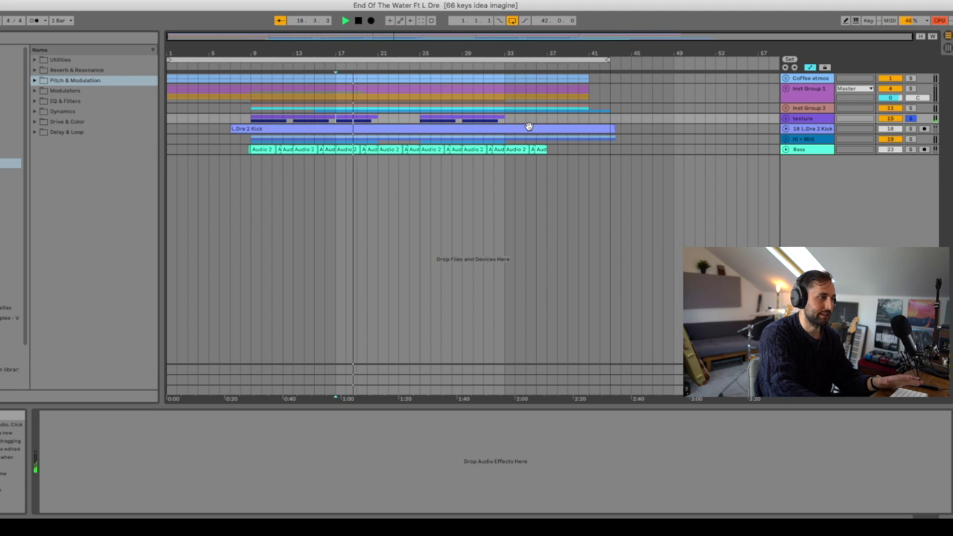
# Unfold the texture group, solo the texture and texture 2 tracks in turn, then solo the whole group again and fold it
pyautogui.click(786, 119)
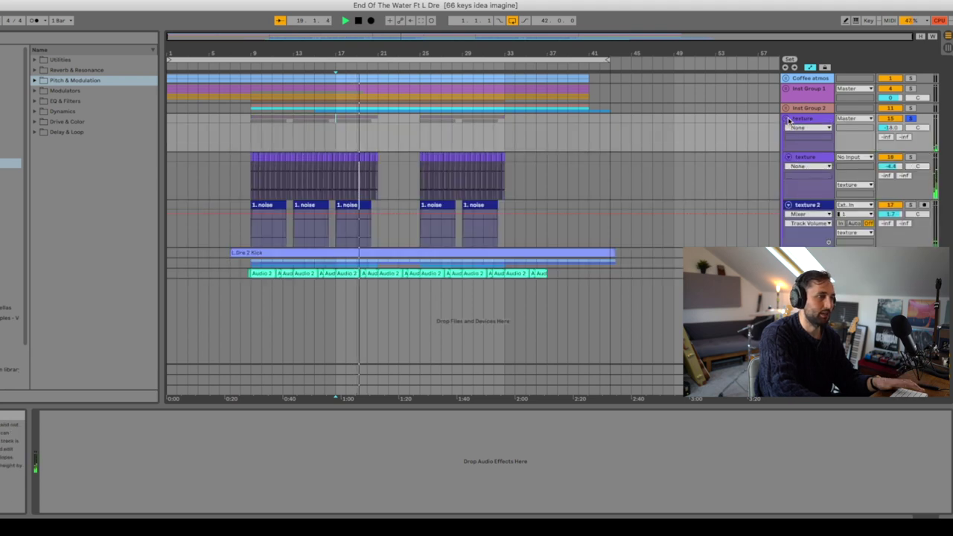
pyautogui.click(910, 157)
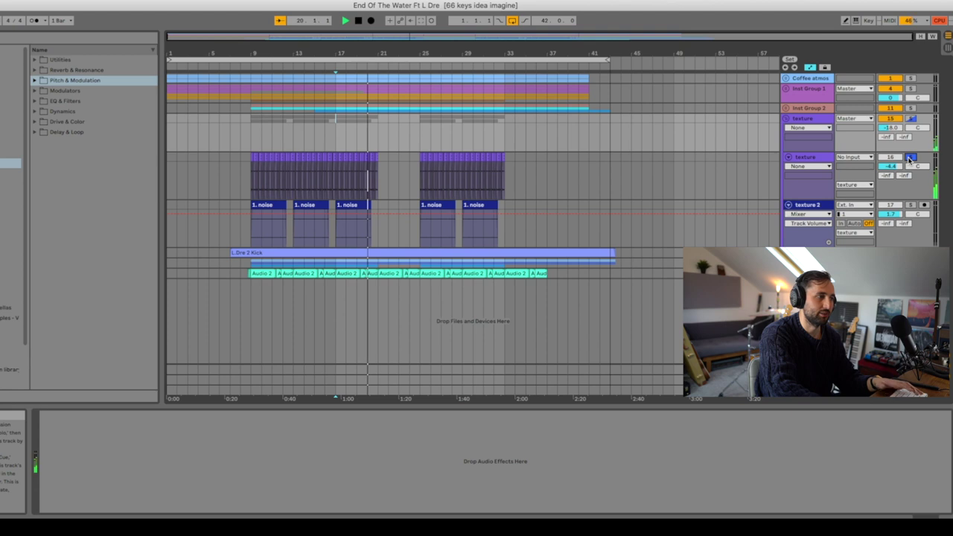
pyautogui.click(911, 205)
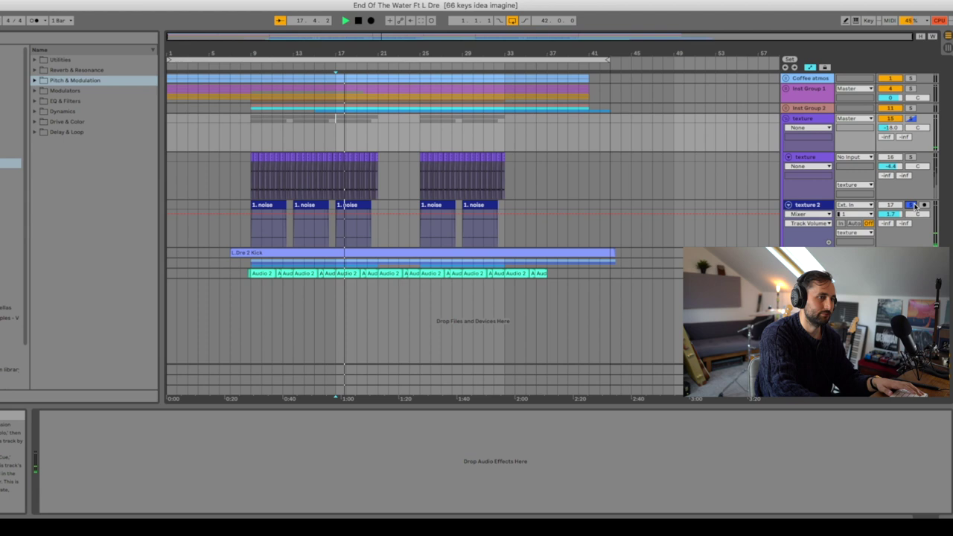
pyautogui.click(910, 119)
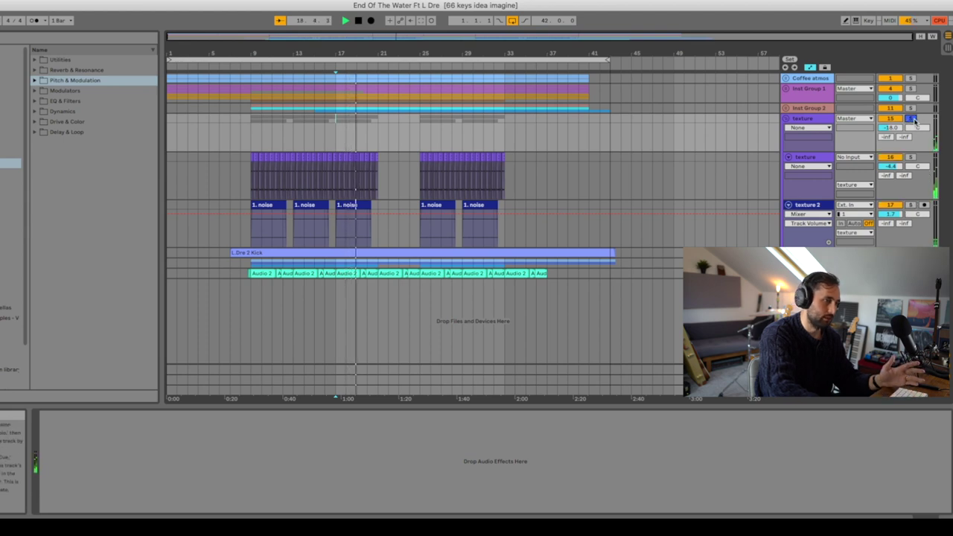
pyautogui.click(786, 119)
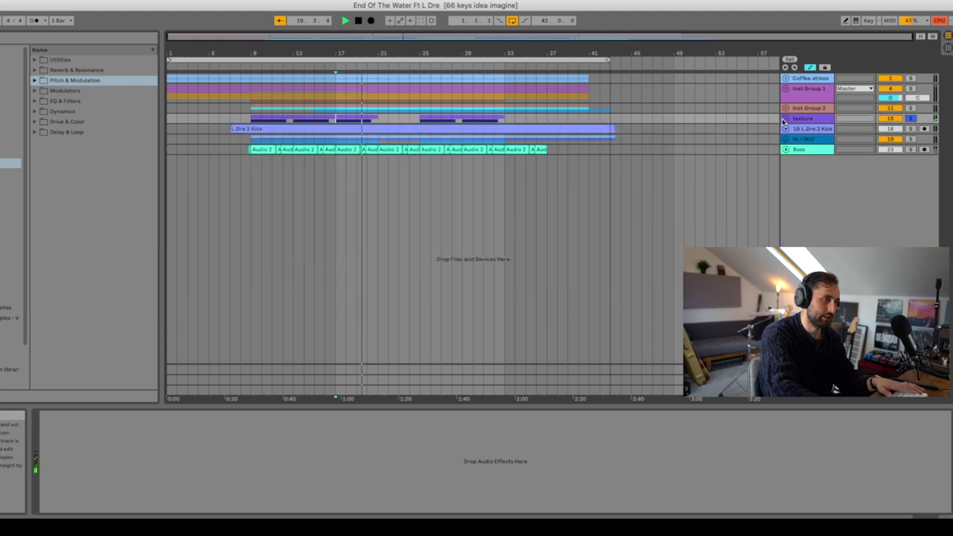
# Unfold the L.Dre 2 Kick track, solo it and play it
pyautogui.click(786, 130)
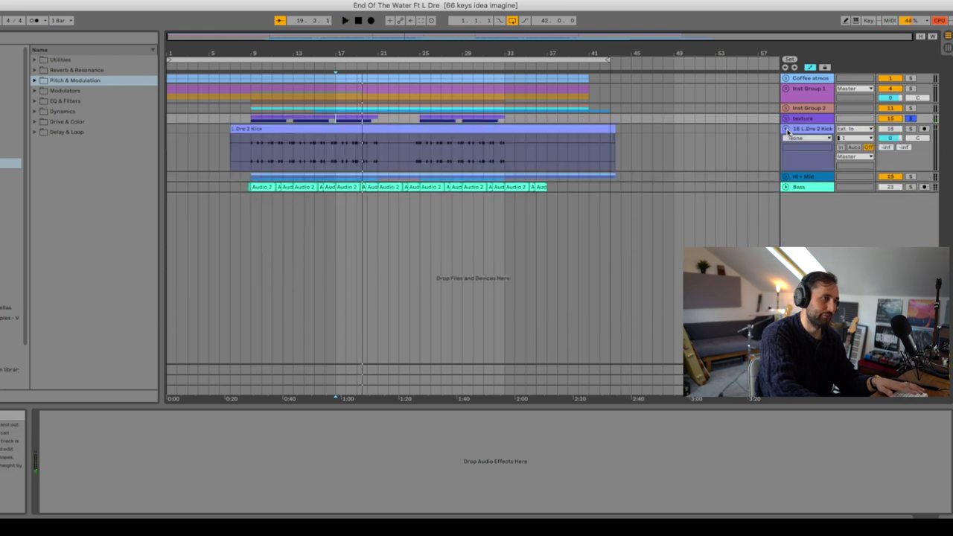
pyautogui.click(909, 130)
pyautogui.press('space')
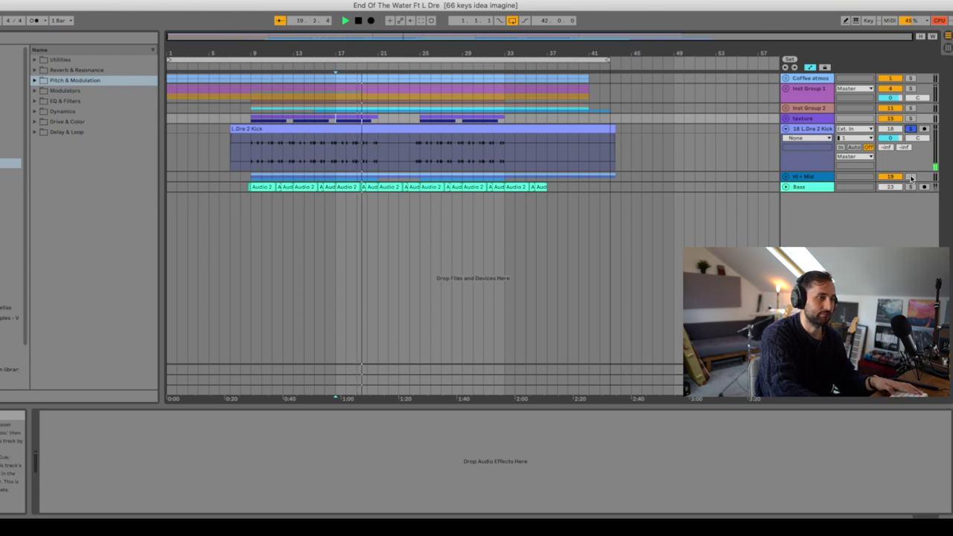
pyautogui.click(918, 143)
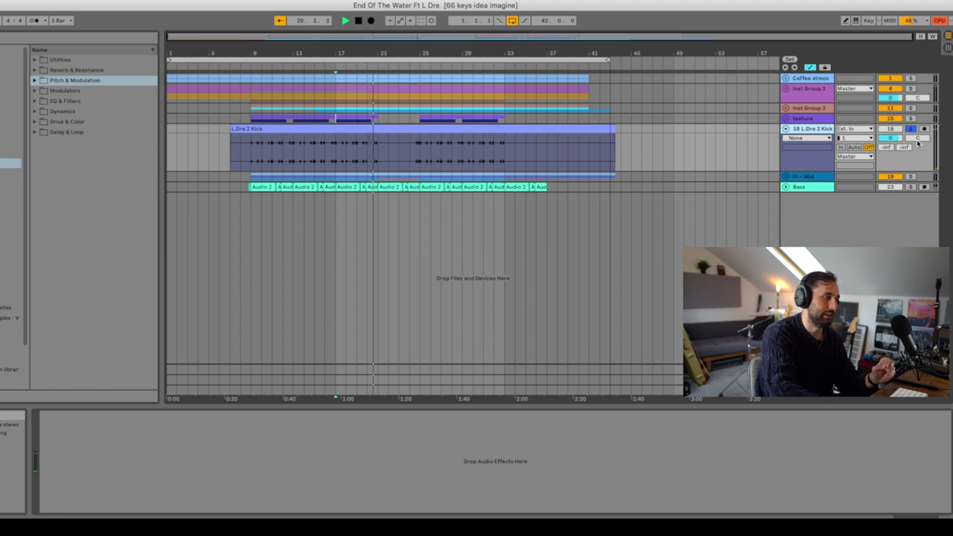
# Unfold the Hi + Mid group, solo its L.Dre 2 Hats - Shaker track and listen to it
pyautogui.click(786, 177)
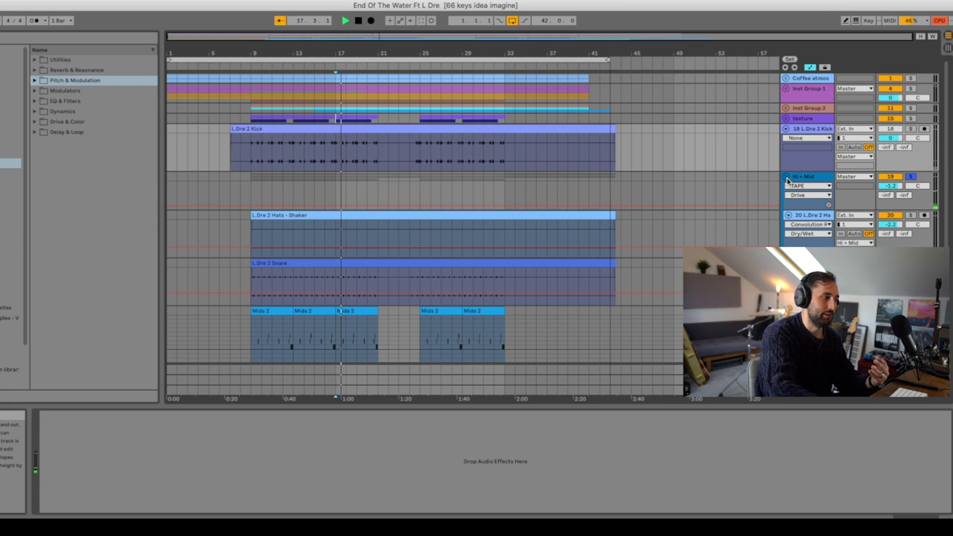
pyautogui.click(890, 215)
pyautogui.click(909, 215)
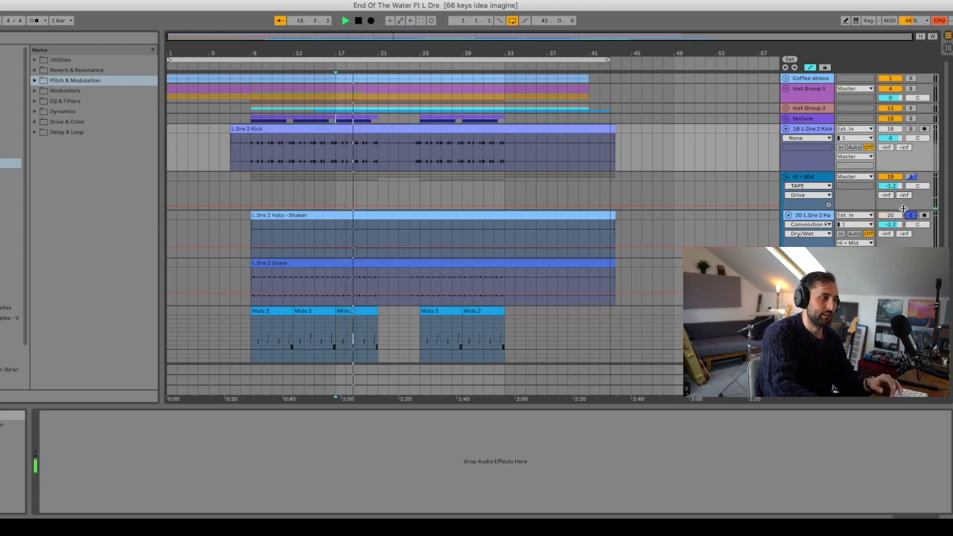
pyautogui.scroll(-2, 902, 208)
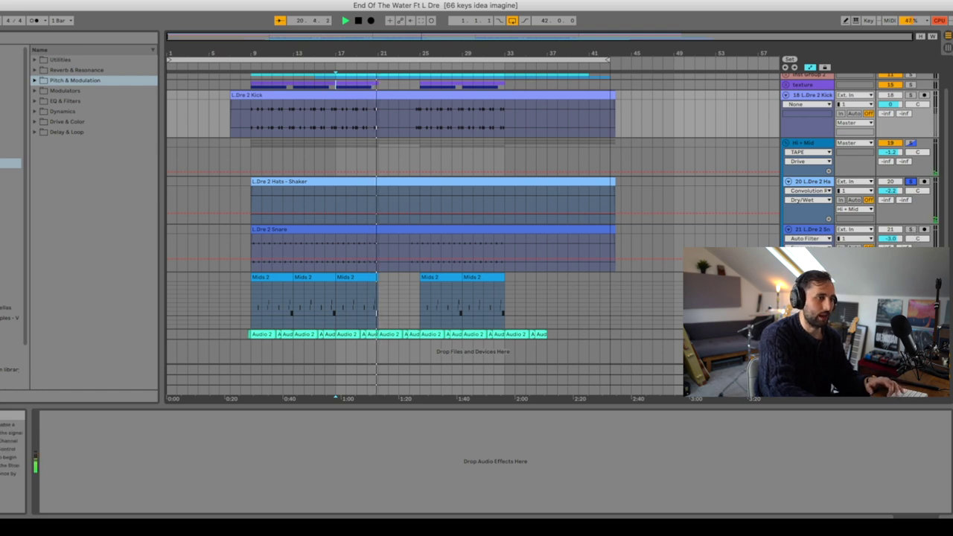
# Solo the L.Dre 2 Snare track and play it from bar 17
pyautogui.press('space')
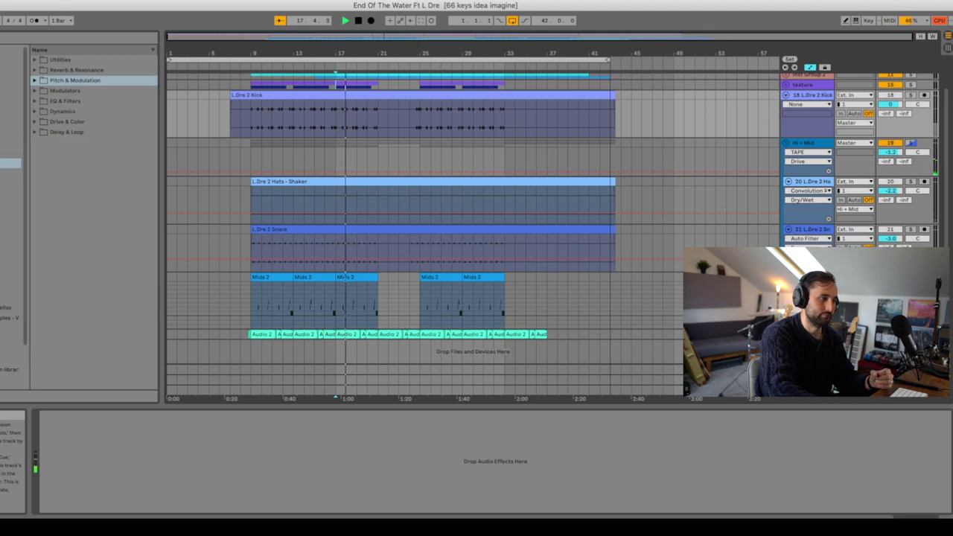
pyautogui.click(910, 230)
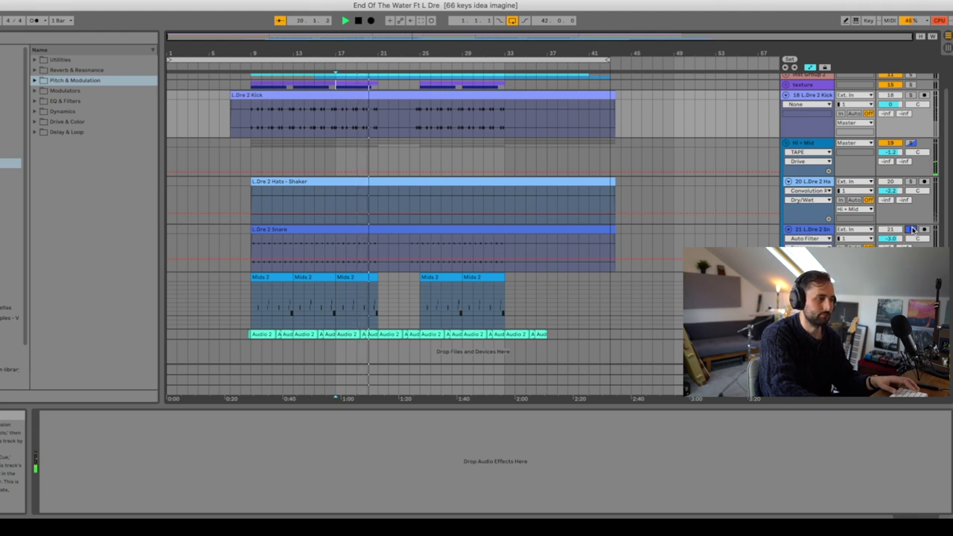
pyautogui.press('space')
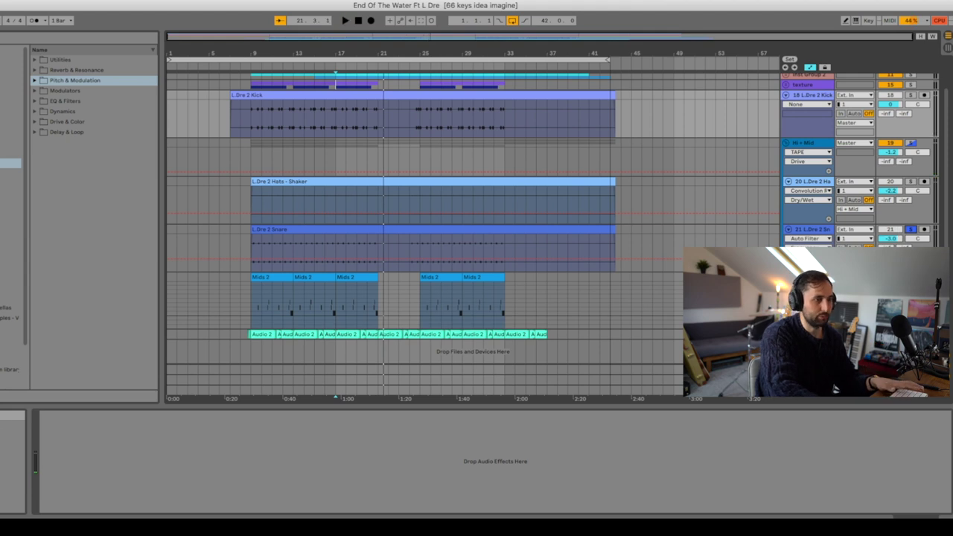
pyautogui.press('space')
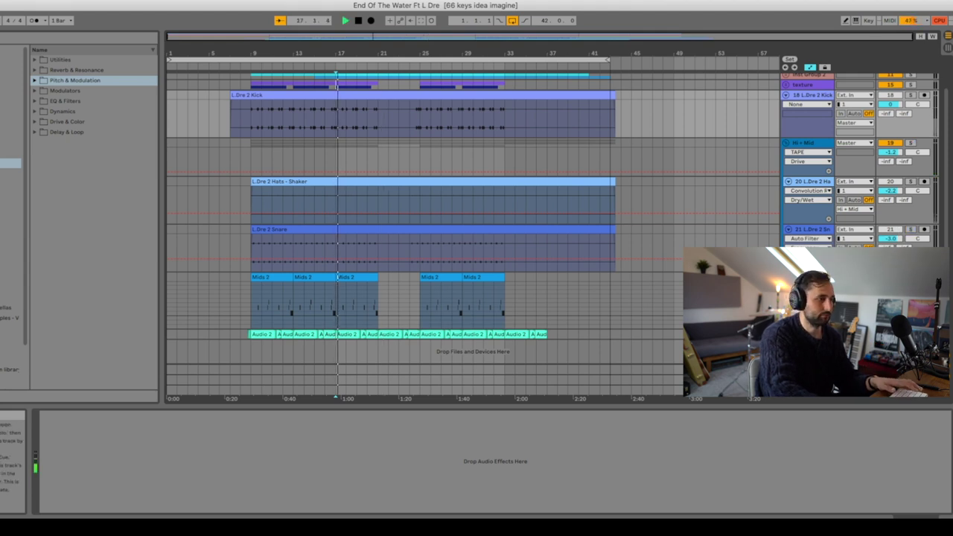
# Unfold the Bass track and inspect its AmpliTube 4 amp settings during playback, then close the plug-in window
pyautogui.click(808, 334)
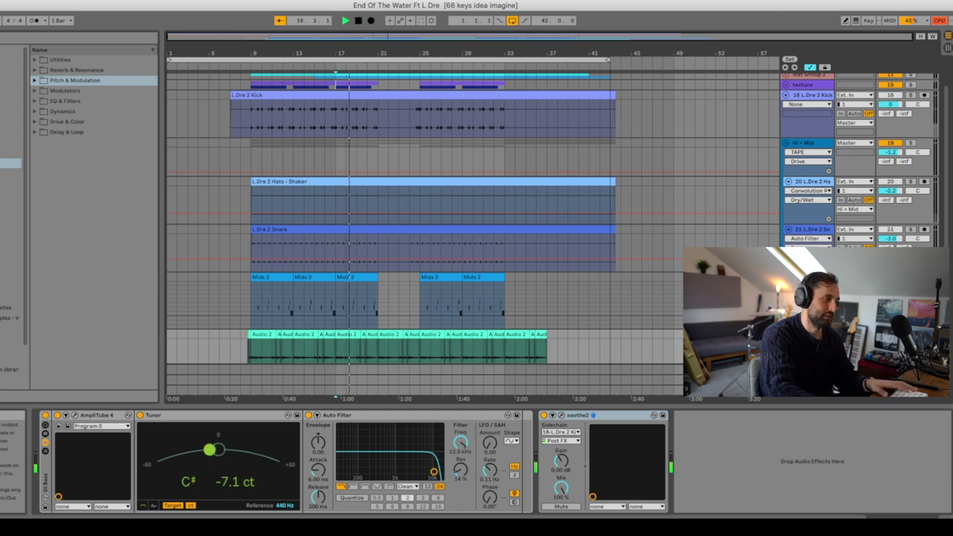
pyautogui.scroll(-2, 802, 239)
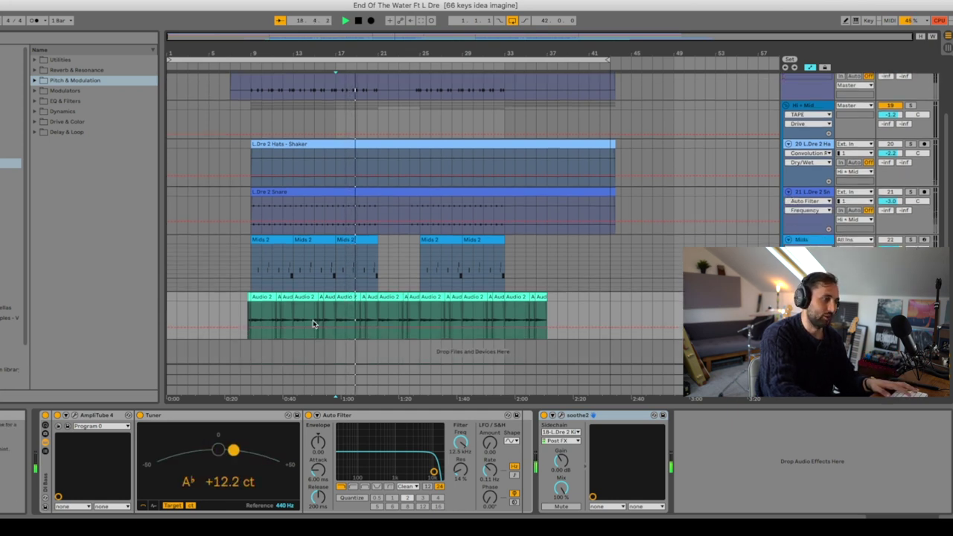
pyautogui.moveTo(373, 222)
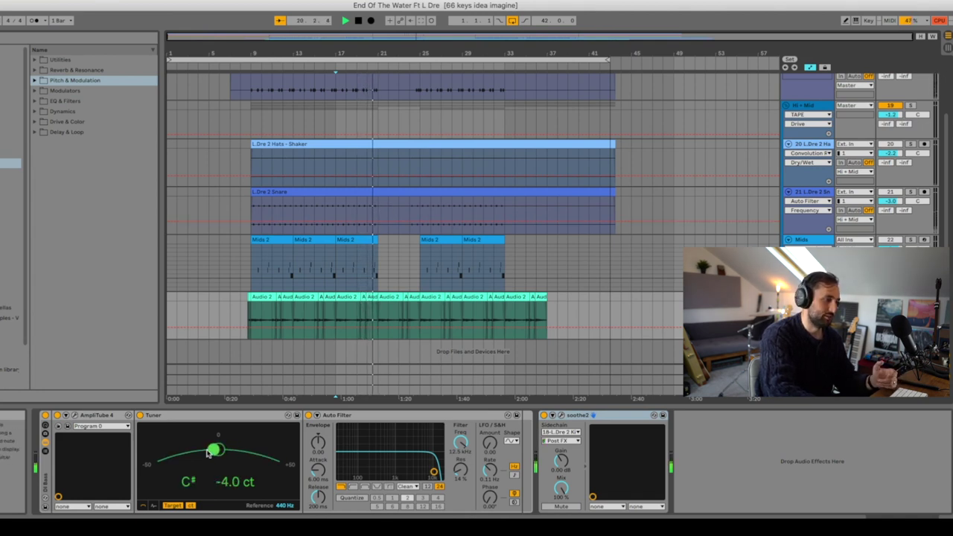
pyautogui.click(75, 416)
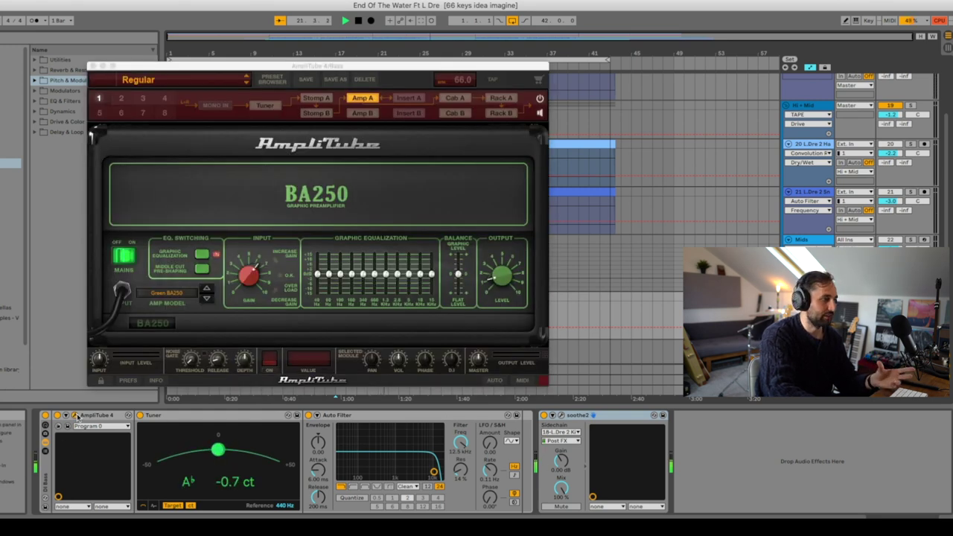
pyautogui.click(92, 67)
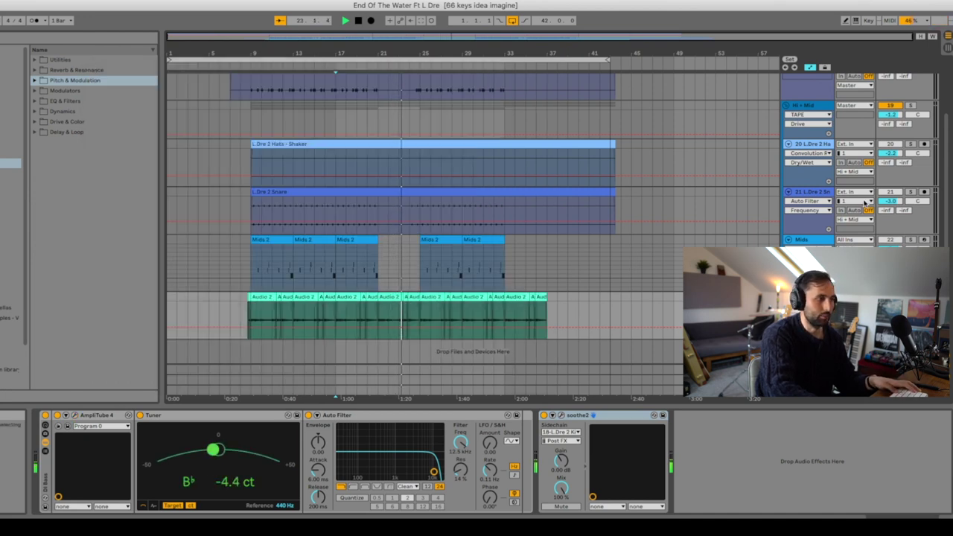
# Solo the L.Dre 2 Snare track again and examine the Bass track's soothe2 and its sidechain source options, then close the plug-in window
pyautogui.click(909, 191)
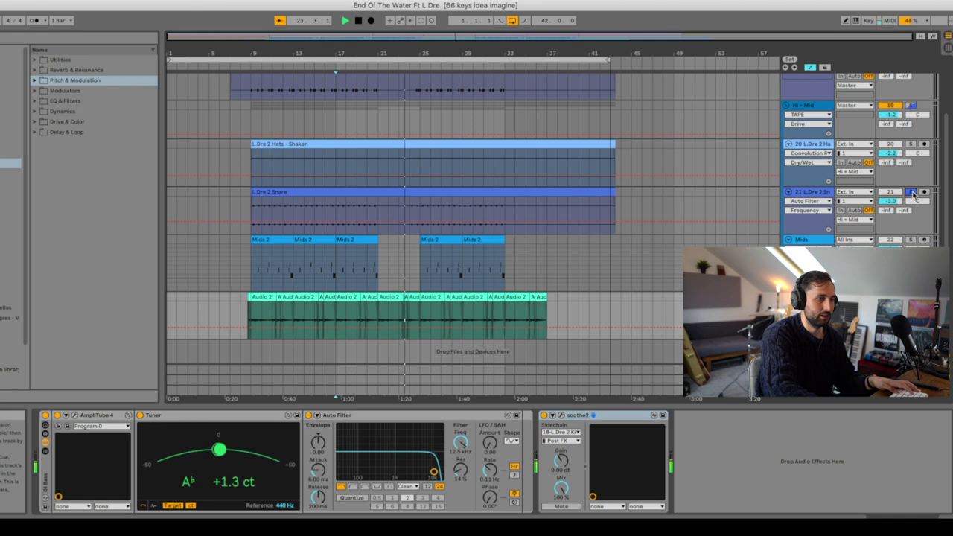
pyautogui.click(561, 417)
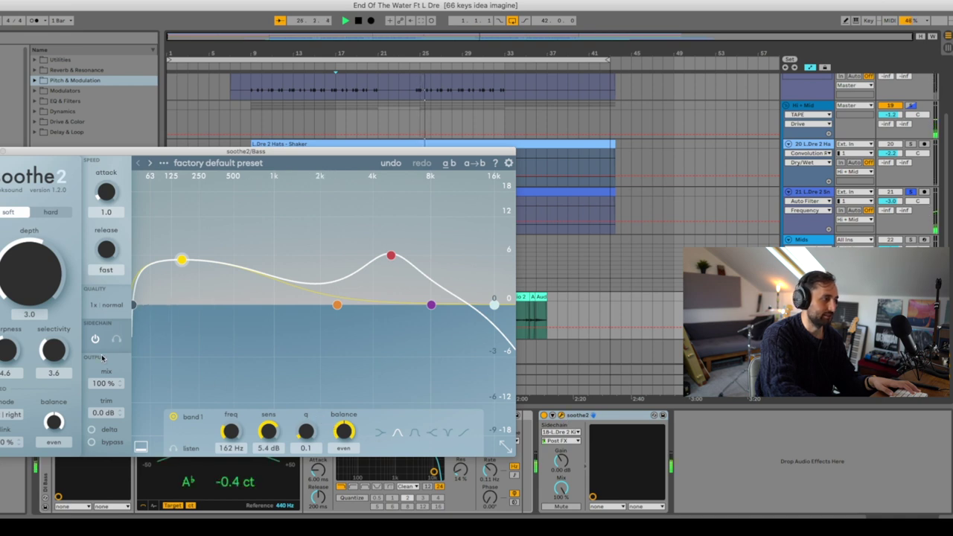
pyautogui.click(573, 432)
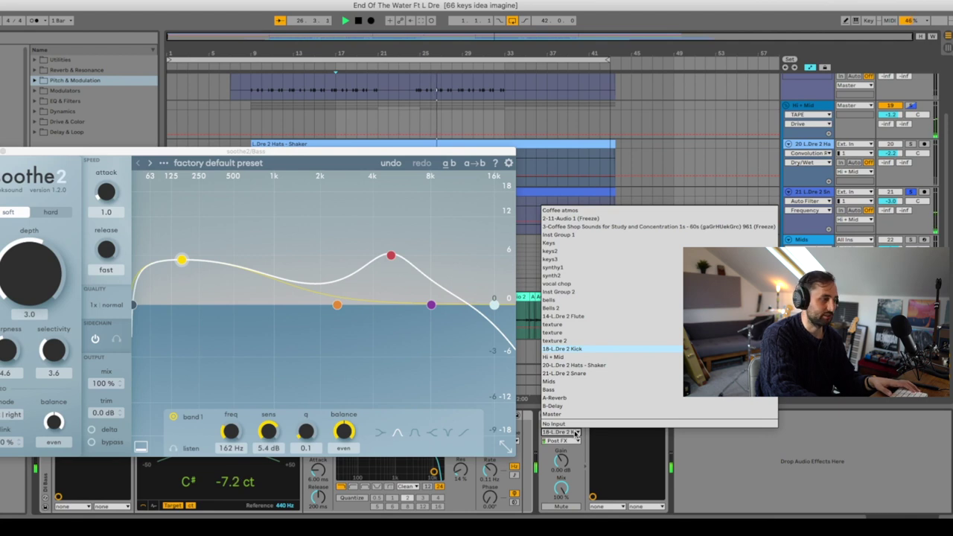
pyautogui.click(575, 433)
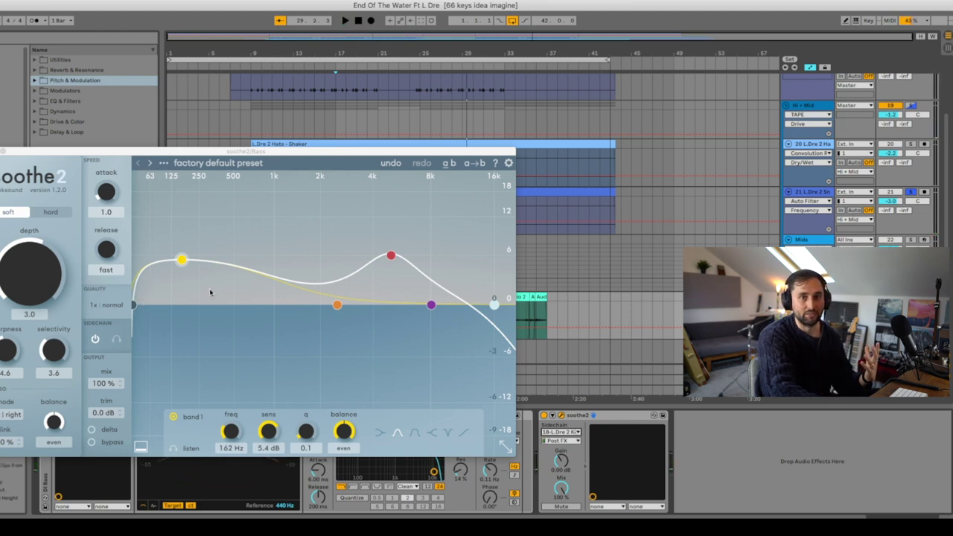
pyautogui.click(3, 151)
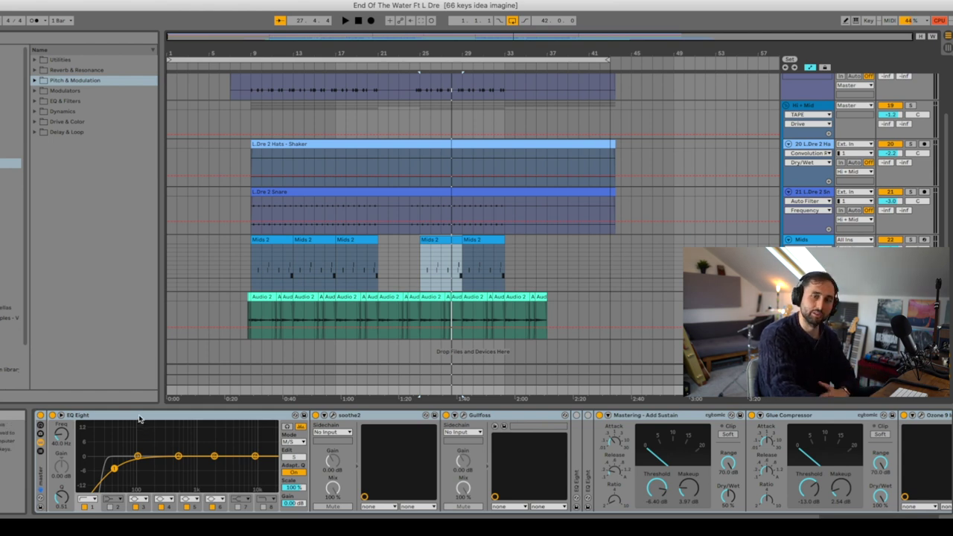
# Collapse the master's EQ Eight, then examine the master's soothe2 and Gullfoss in turn during playback, closing each plug-in window
pyautogui.press('Delete')
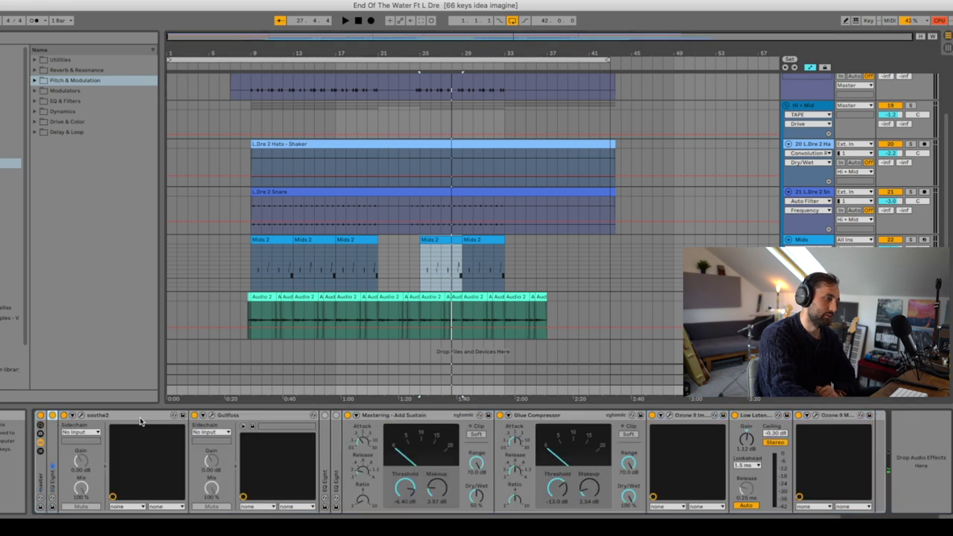
pyautogui.click(78, 417)
pyautogui.press('space')
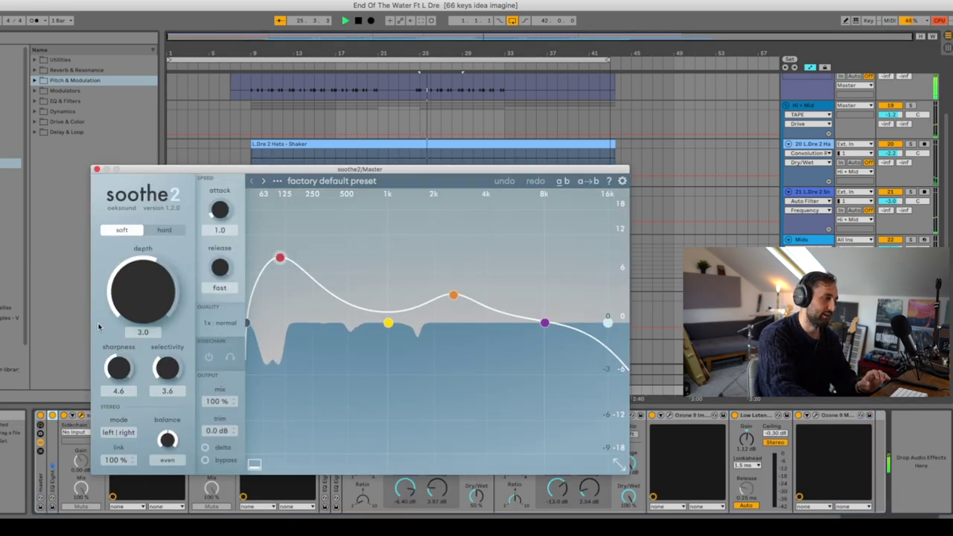
pyautogui.click(96, 169)
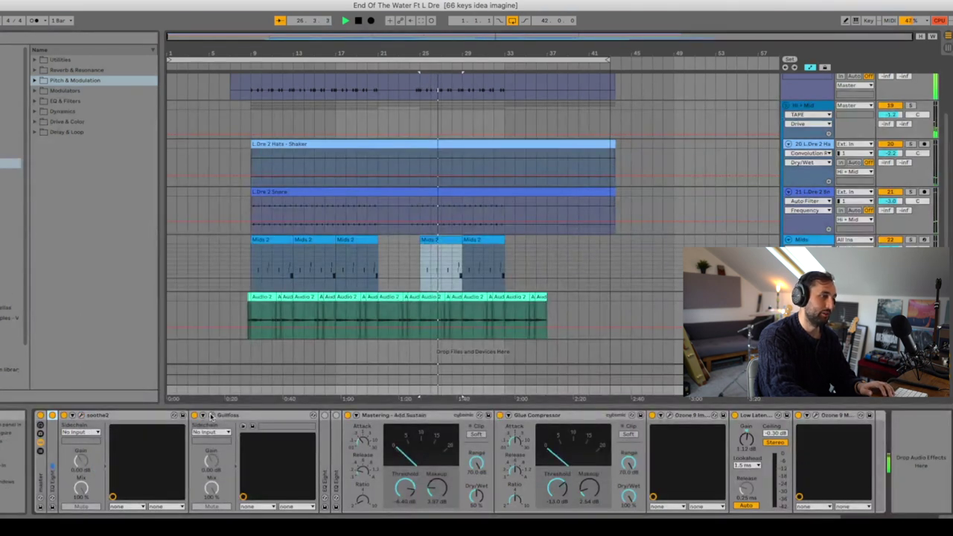
pyautogui.click(208, 415)
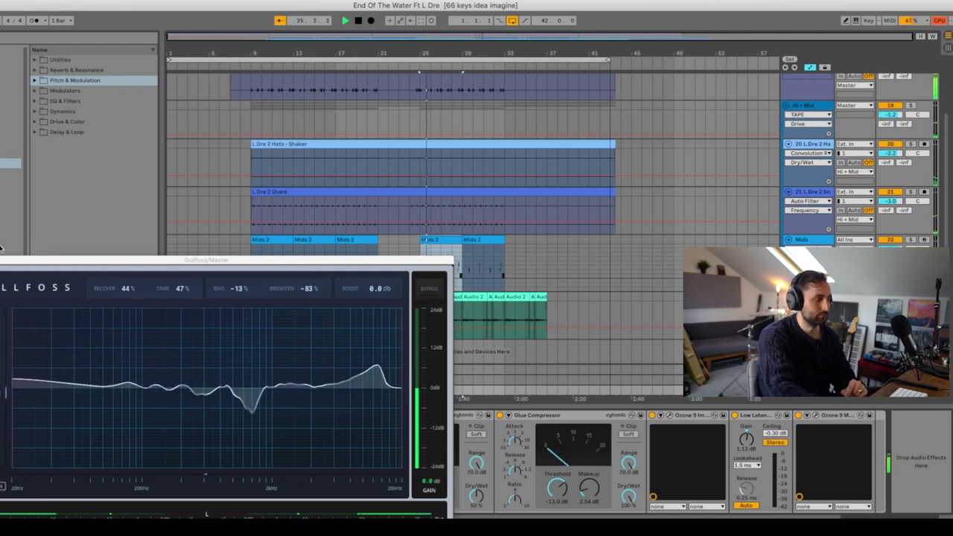
pyautogui.press('super+alt+p')
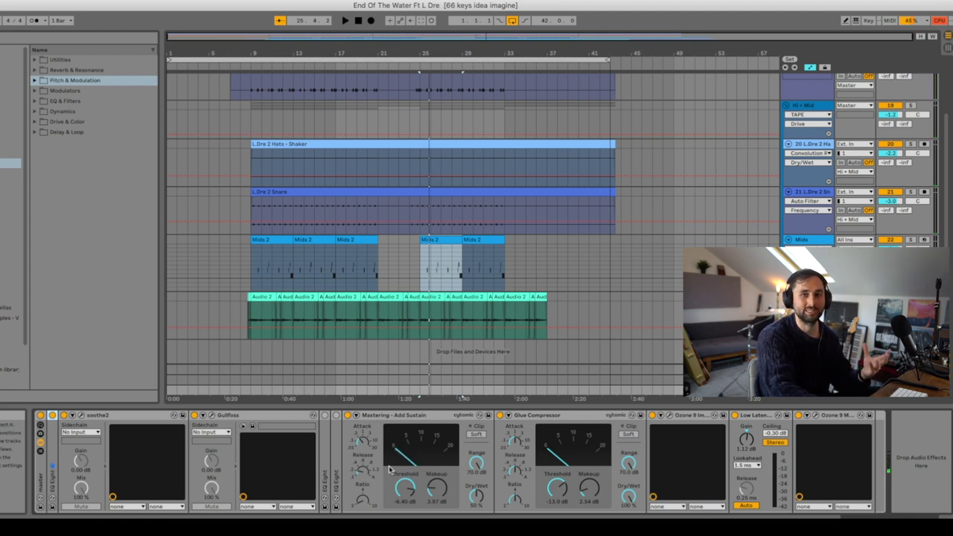
# Examine the master's Ozone 9 Imager during playback and hide it, then open the Ozone 9 Maximizer
pyautogui.press('space')
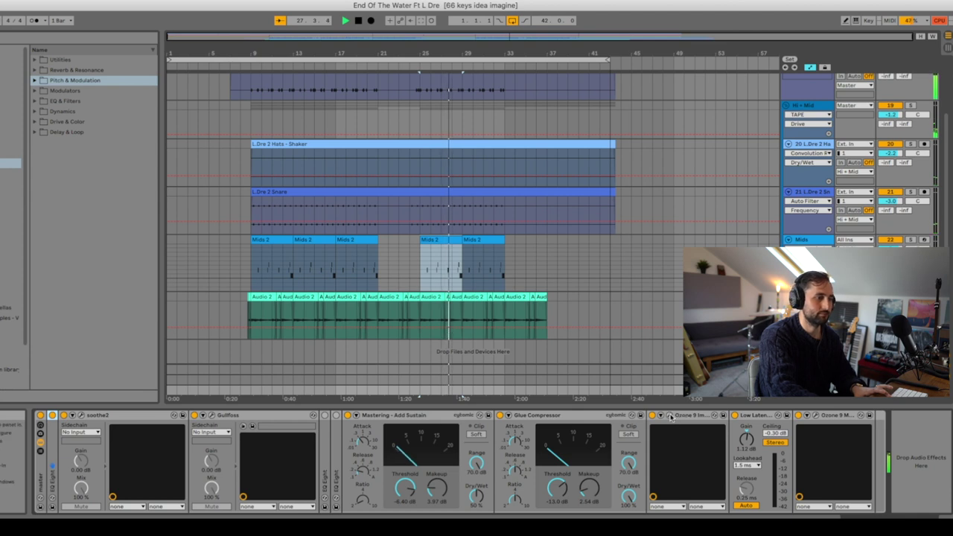
pyautogui.click(669, 416)
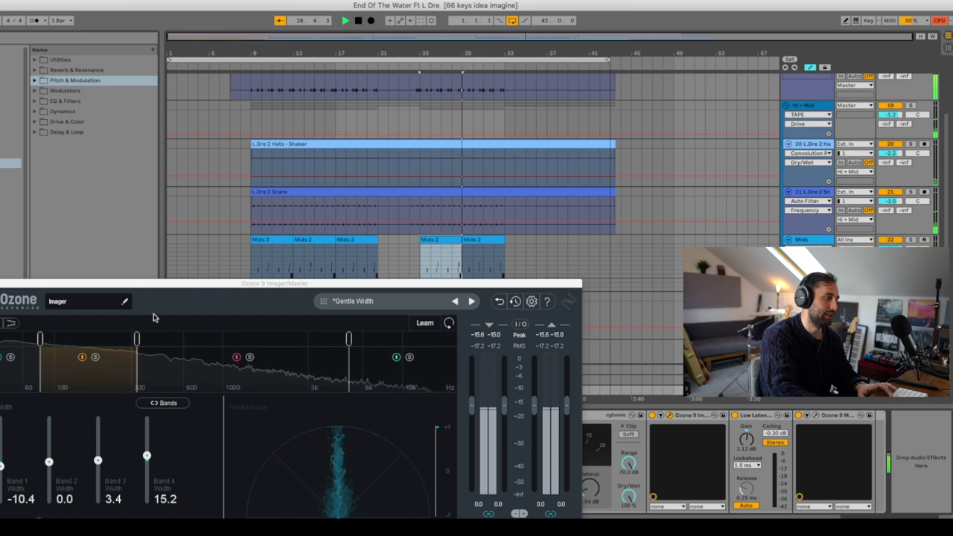
pyautogui.hotkey('ctrl', 'alt', 'p')
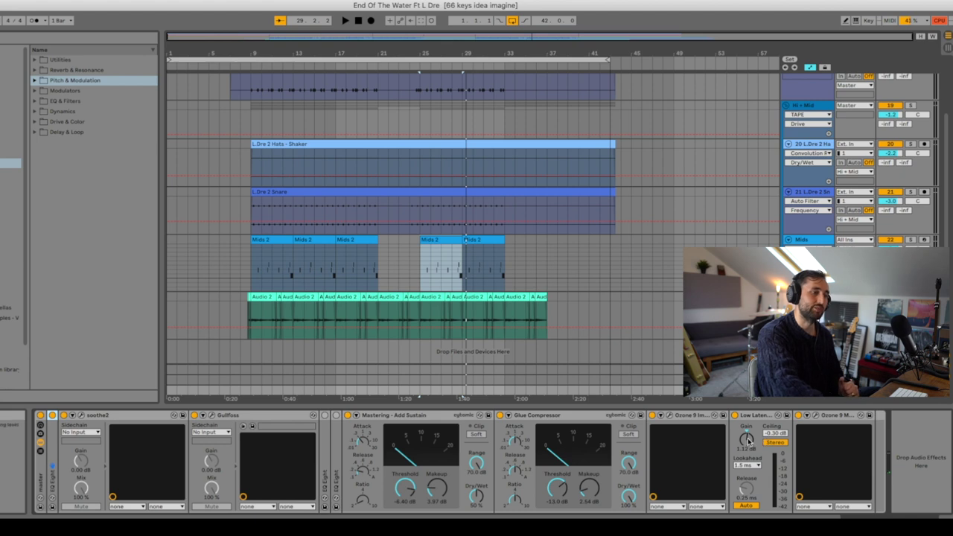
pyautogui.click(815, 415)
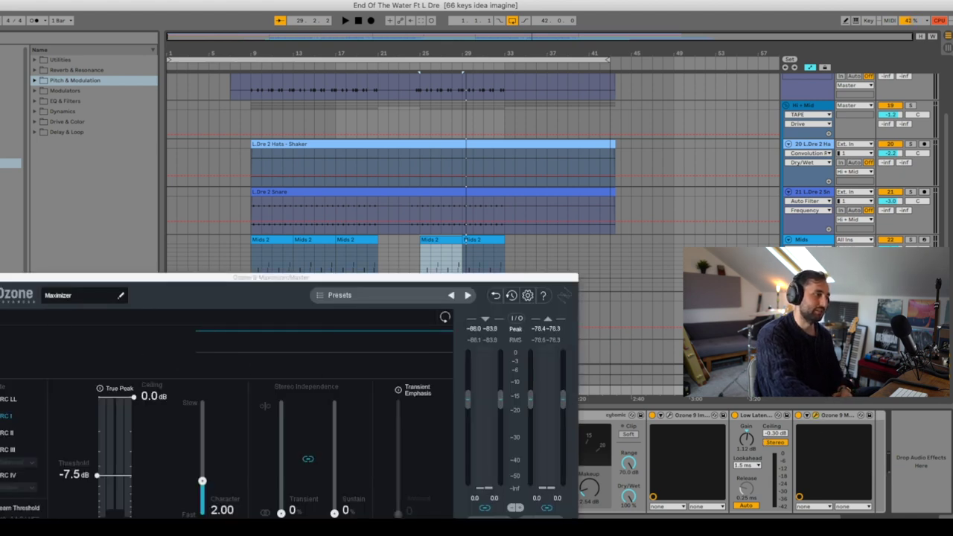